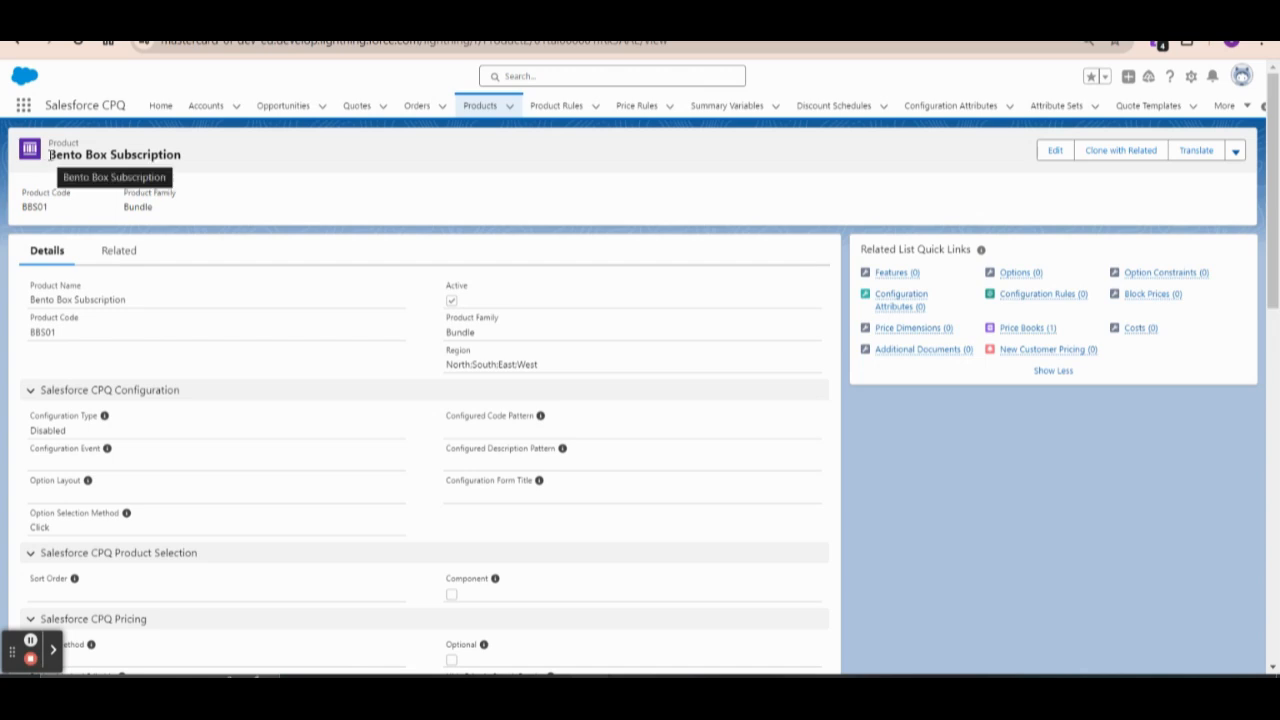
{"action": "left_click_drag", "start_coordinate": [50, 154], "coordinate": [189, 163]}
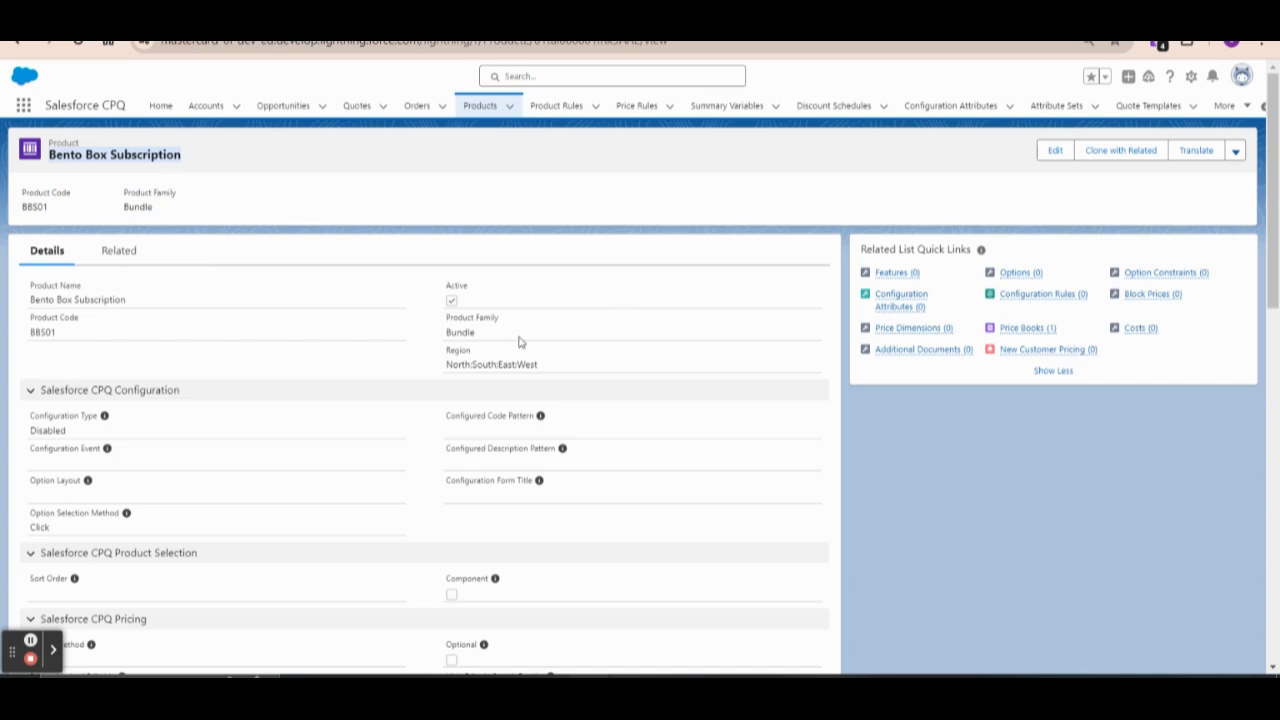
{"action": "left_click_drag", "start_coordinate": [443, 345], "coordinate": [485, 358]}
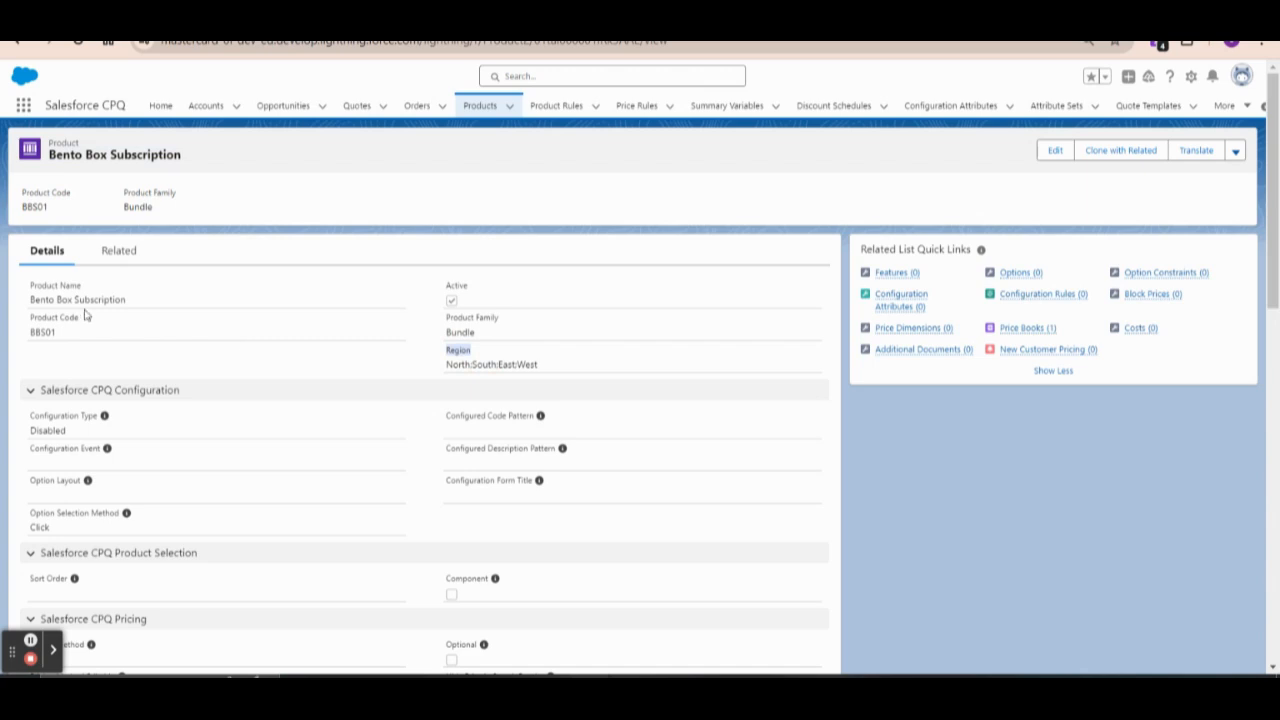
{"action": "left_click_drag", "start_coordinate": [85, 328], "coordinate": [14, 318]}
- Open the Bento Box Subscription product for editing and set its Subscription Pricing to Fixed Price
{"action": "left_click", "coordinate": [1055, 150]}
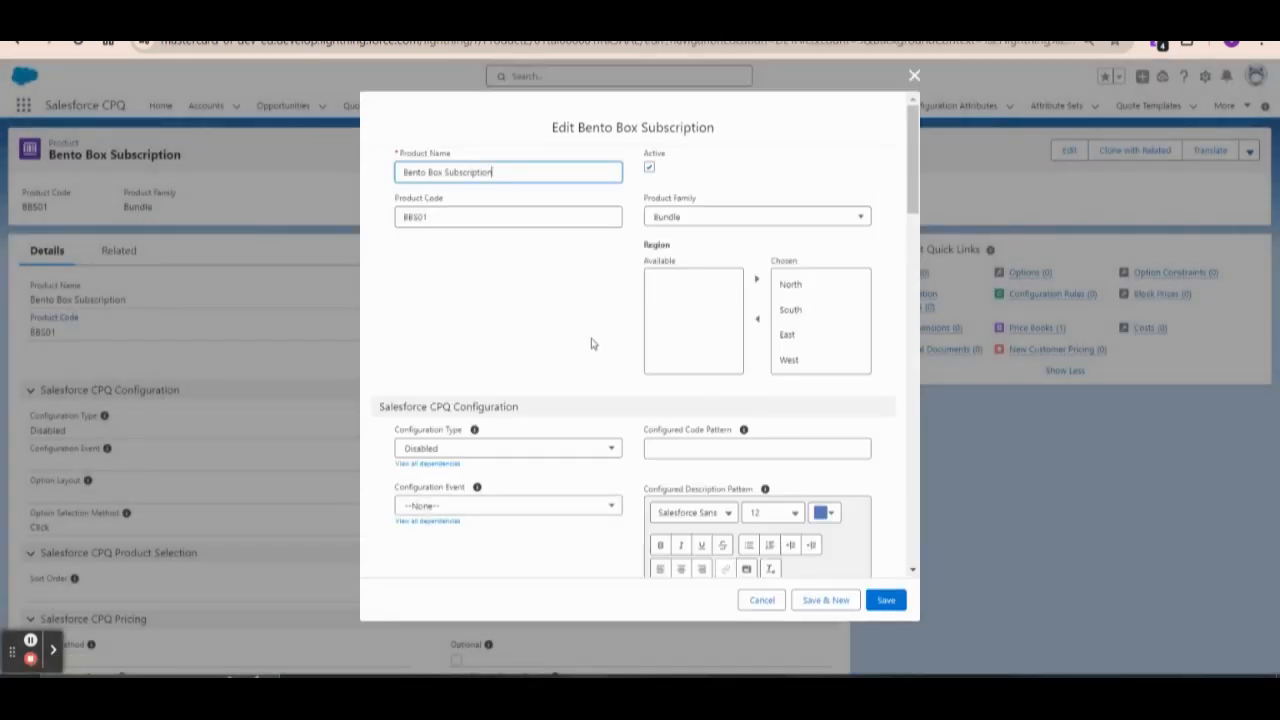
{"action": "scroll", "coordinate": [541, 413], "scroll_direction": "down", "scroll_amount": 5}
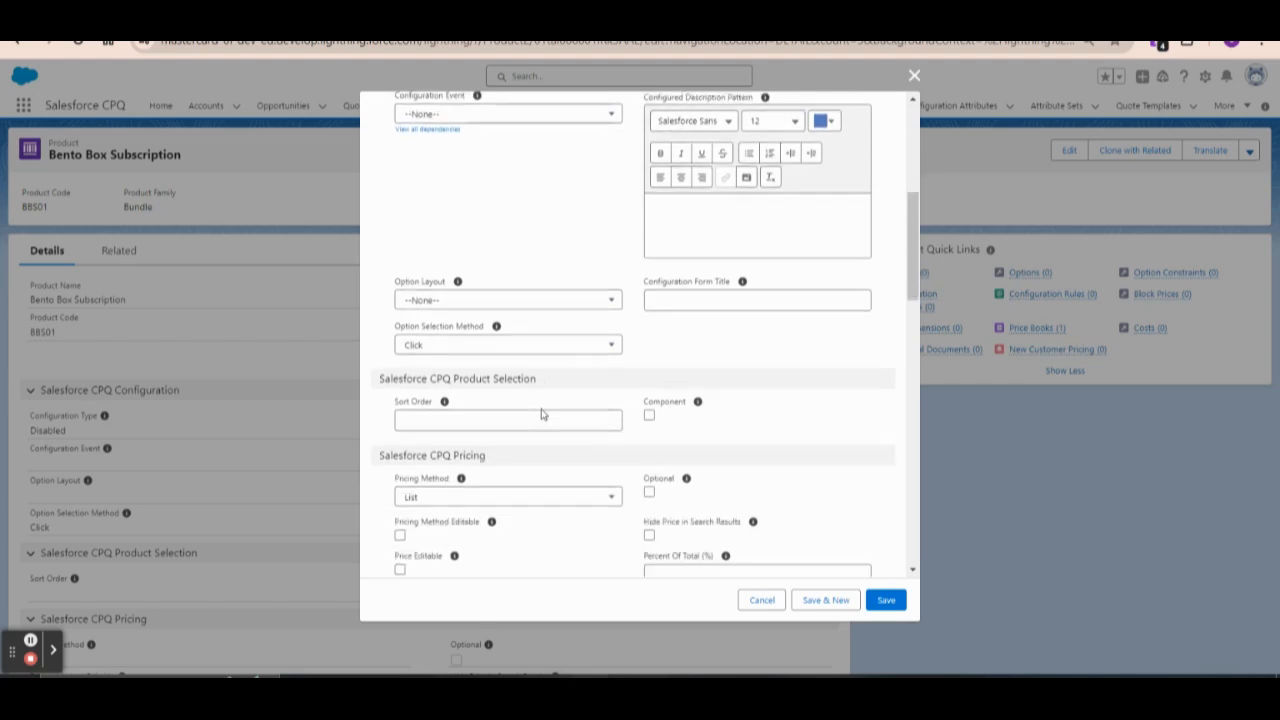
{"action": "scroll", "coordinate": [541, 413], "scroll_direction": "down", "scroll_amount": 3}
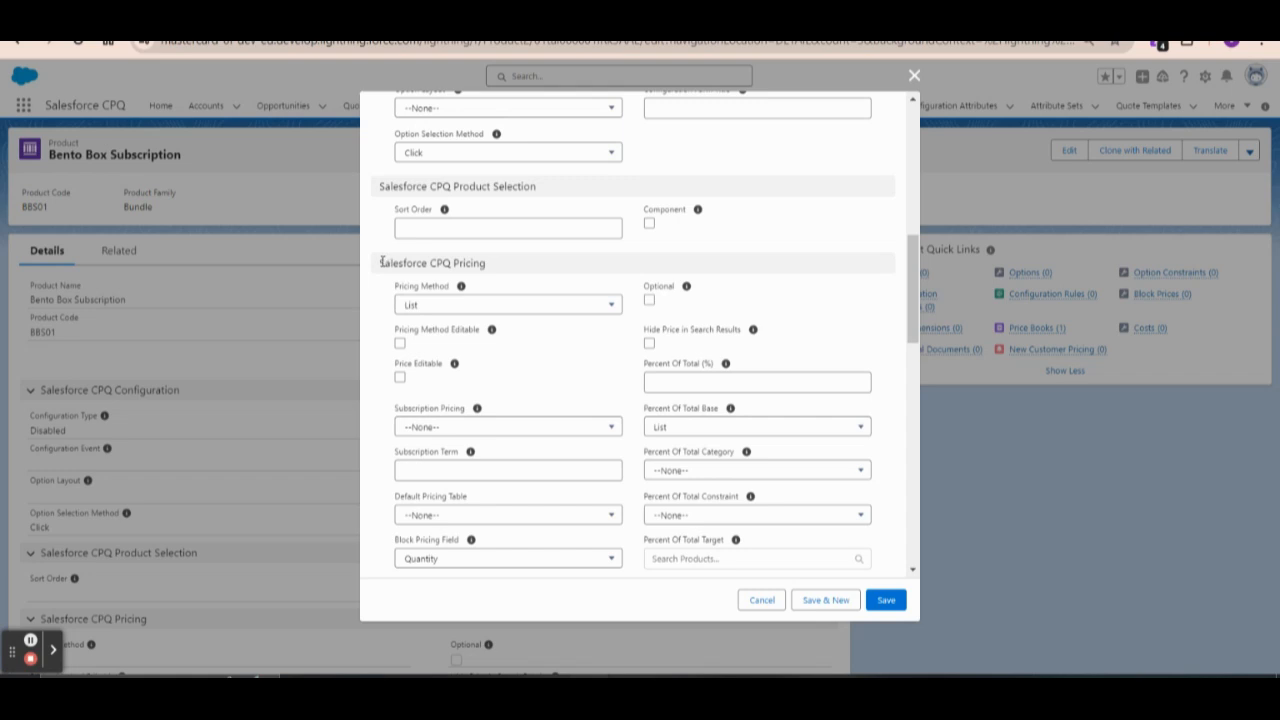
{"action": "left_click", "coordinate": [381, 262]}
{"action": "scroll", "coordinate": [381, 264], "scroll_direction": "down", "scroll_amount": 3}
{"action": "scroll", "coordinate": [381, 266], "scroll_direction": "up", "scroll_amount": 3}
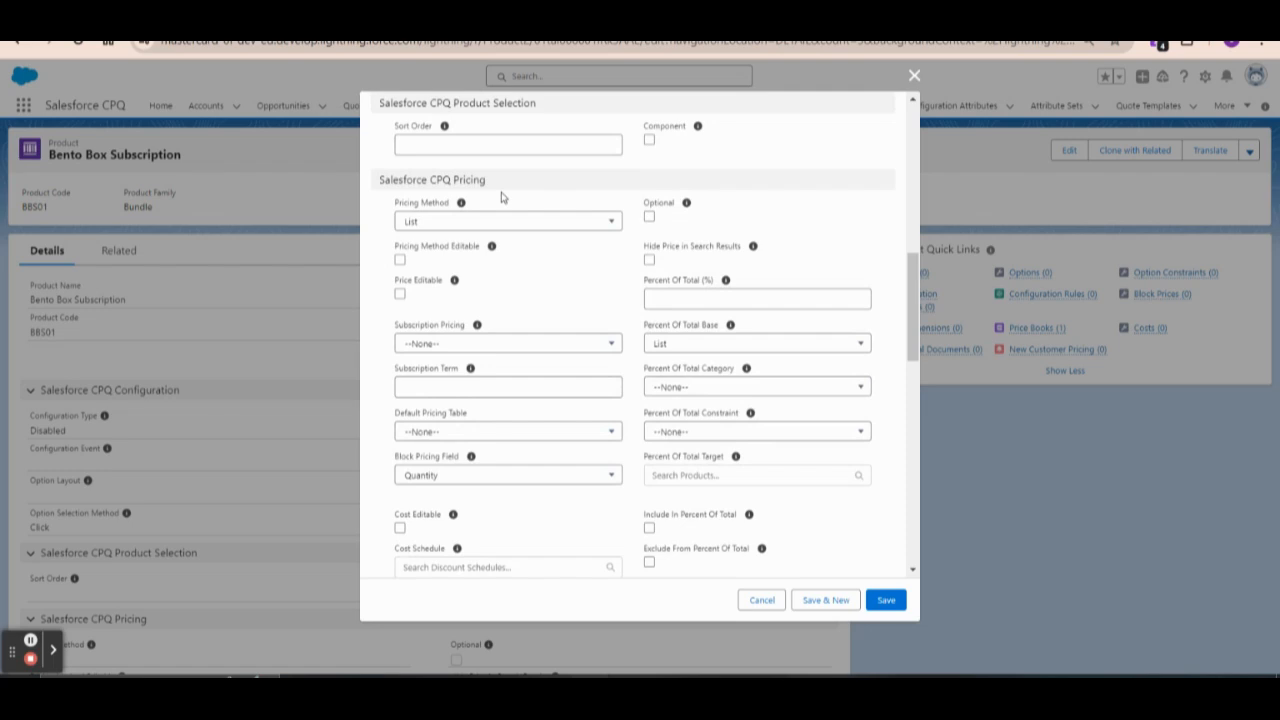
{"action": "left_click_drag", "start_coordinate": [396, 325], "coordinate": [466, 325]}
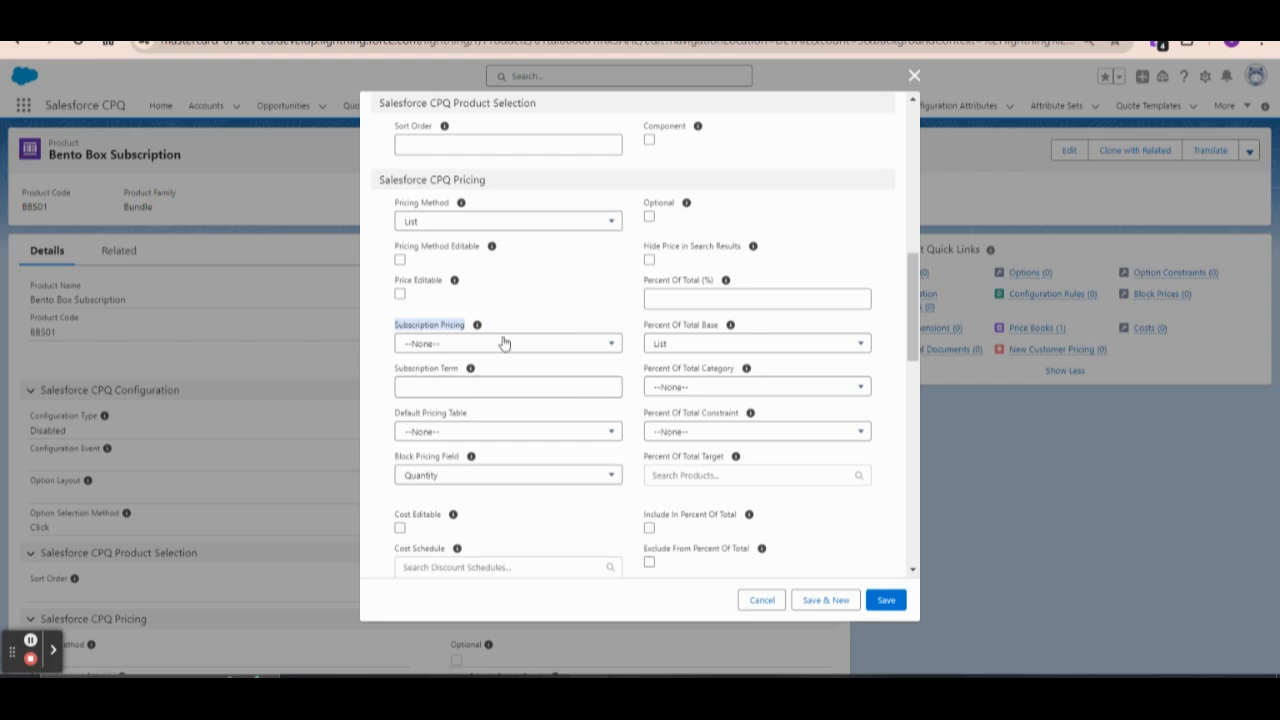
{"action": "scroll", "coordinate": [554, 320], "scroll_direction": "down", "scroll_amount": 1}
{"action": "left_click", "coordinate": [500, 260]}
{"action": "left_click", "coordinate": [408, 292]}
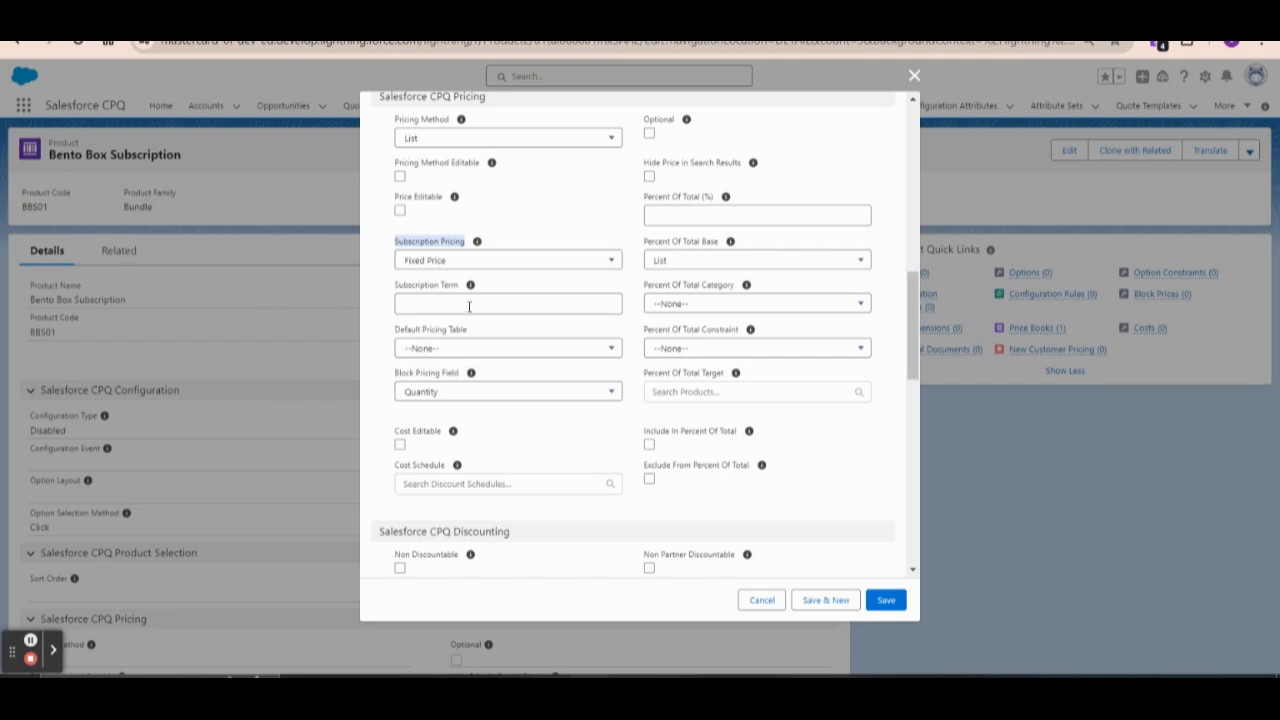
- Set the product's Subscription Term to 12
{"action": "left_click_drag", "start_coordinate": [397, 290], "coordinate": [466, 284]}
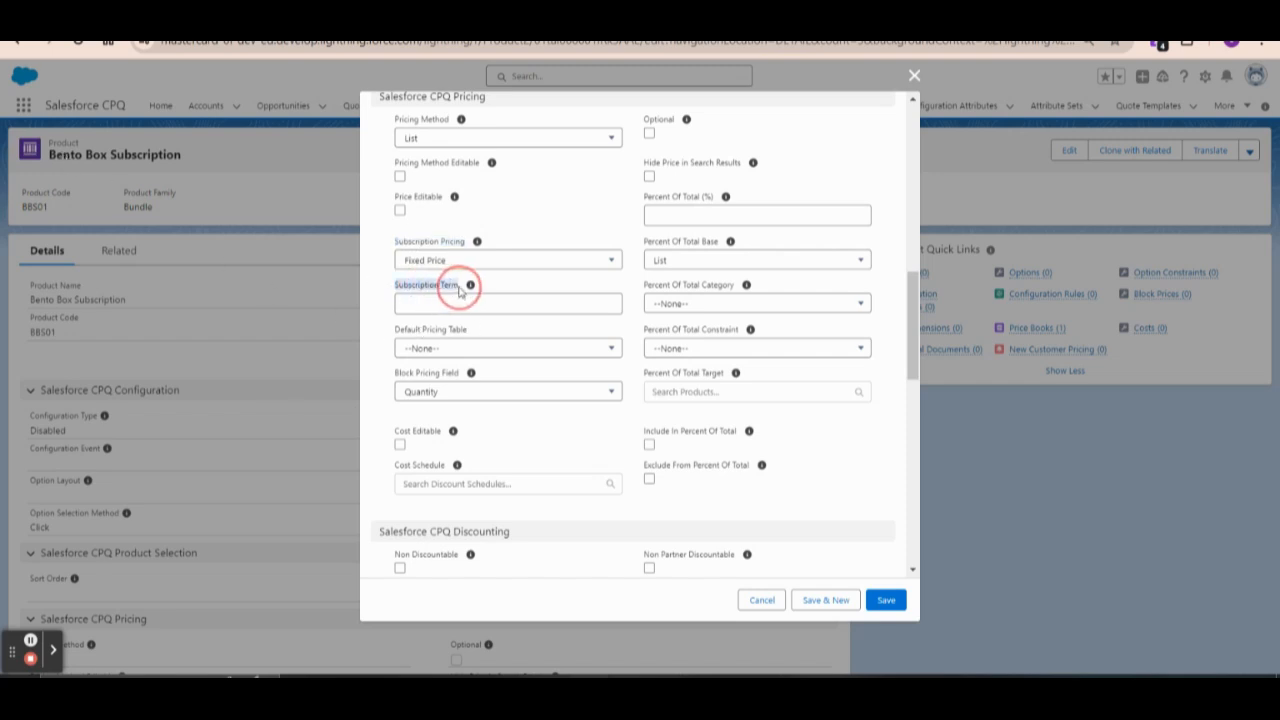
{"action": "left_click", "coordinate": [410, 316]}
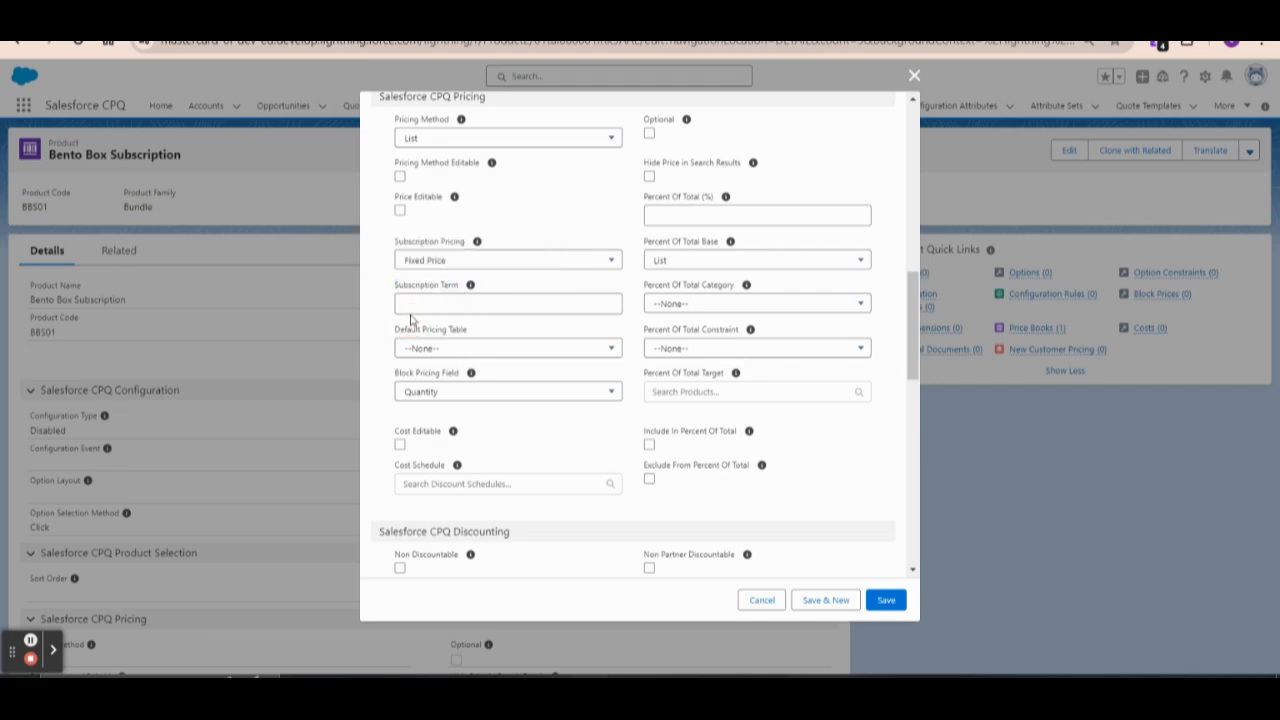
{"action": "left_click", "coordinate": [411, 304]}
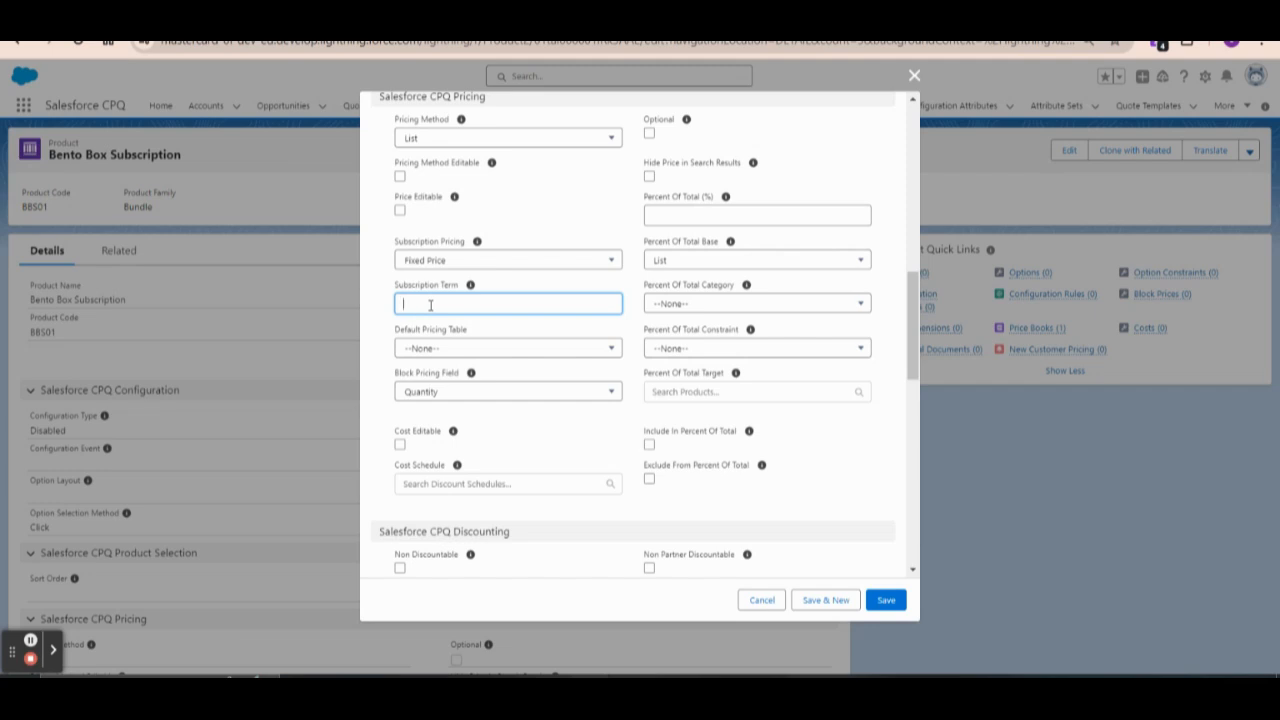
{"action": "type", "text": "12"}
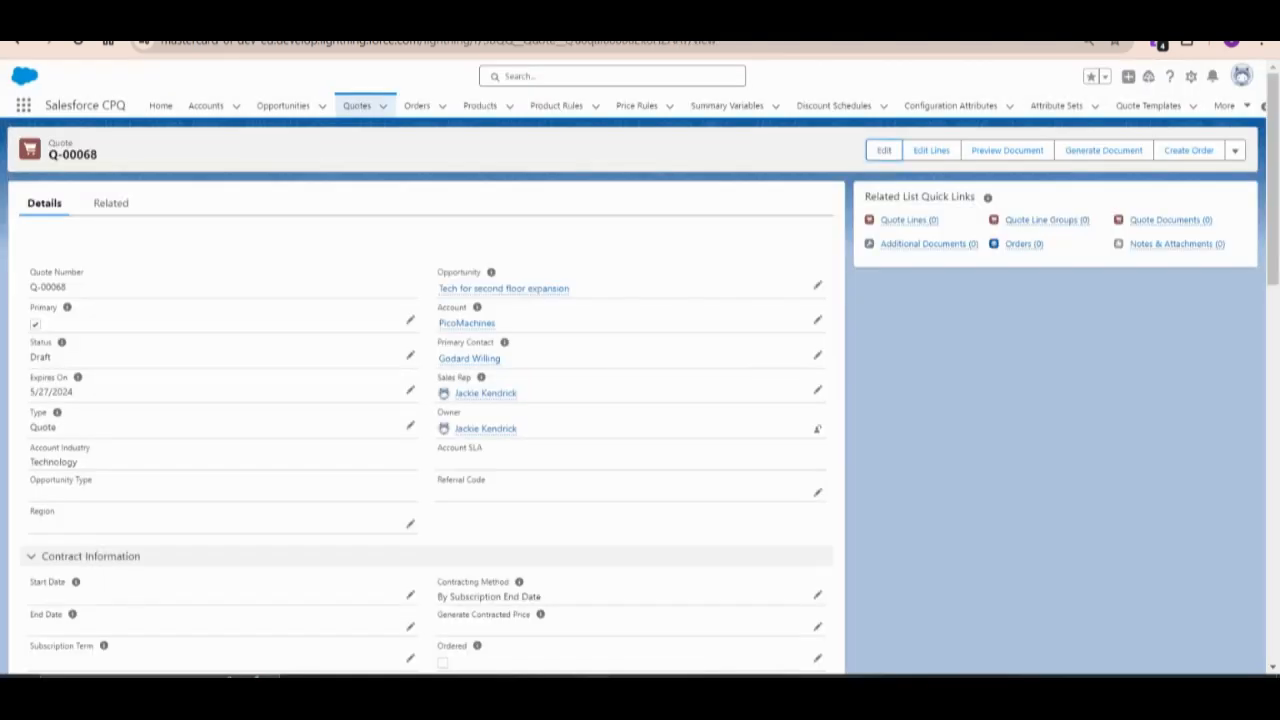
- Duplicate the quote's browser tab and open Salesforce Setup from the copy
{"action": "right_click", "coordinate": [300, 38]}
{"action": "left_click", "coordinate": [393, 164]}
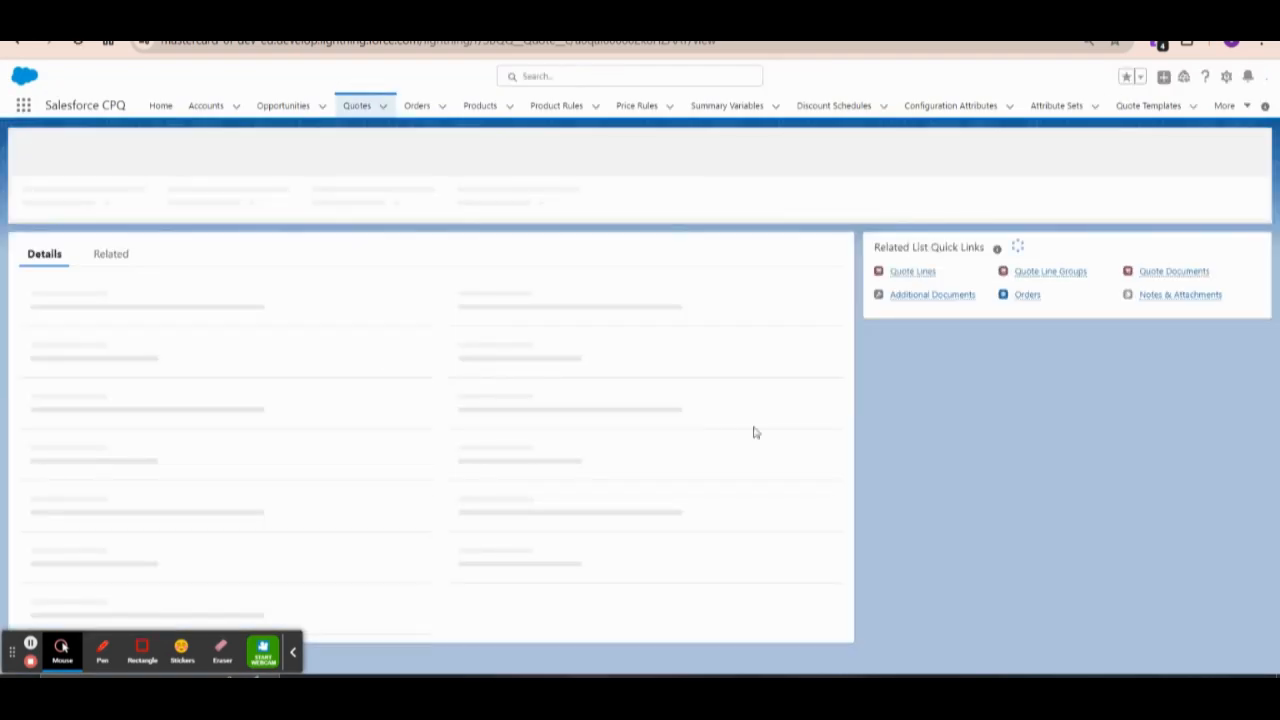
{"action": "left_click", "coordinate": [293, 652]}
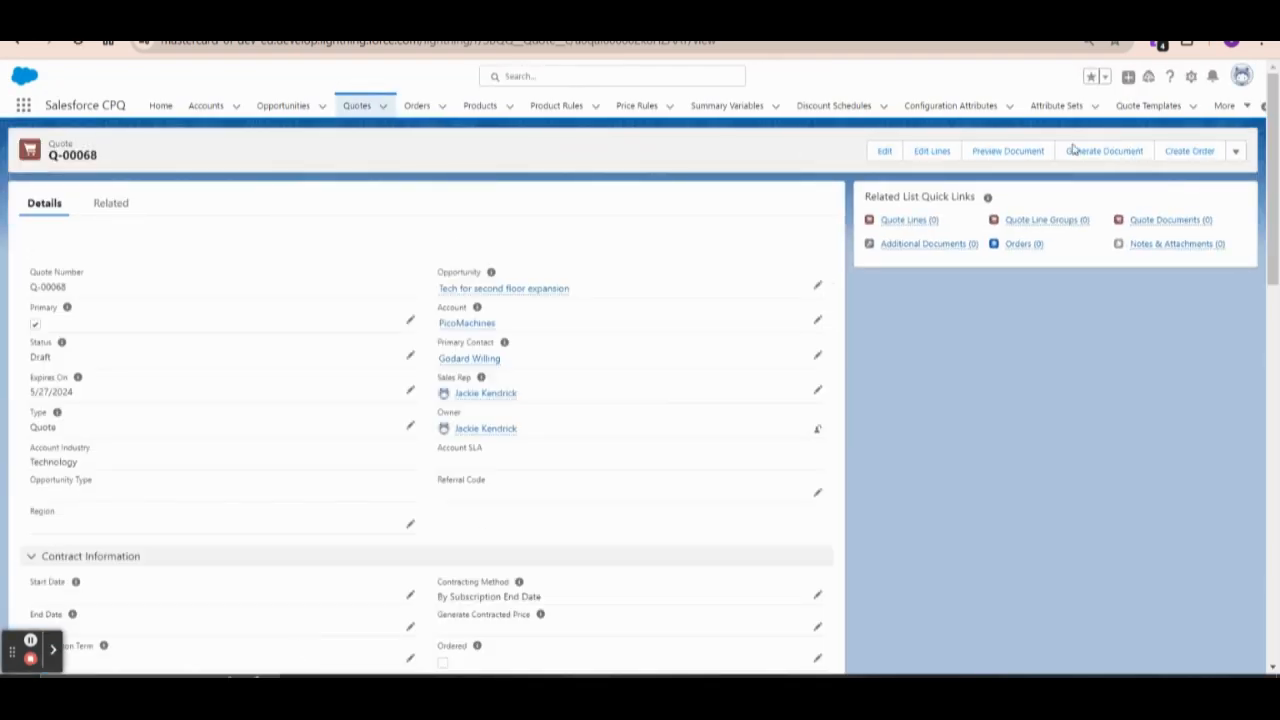
{"action": "left_click", "coordinate": [1189, 77]}
{"action": "left_click", "coordinate": [1144, 120]}
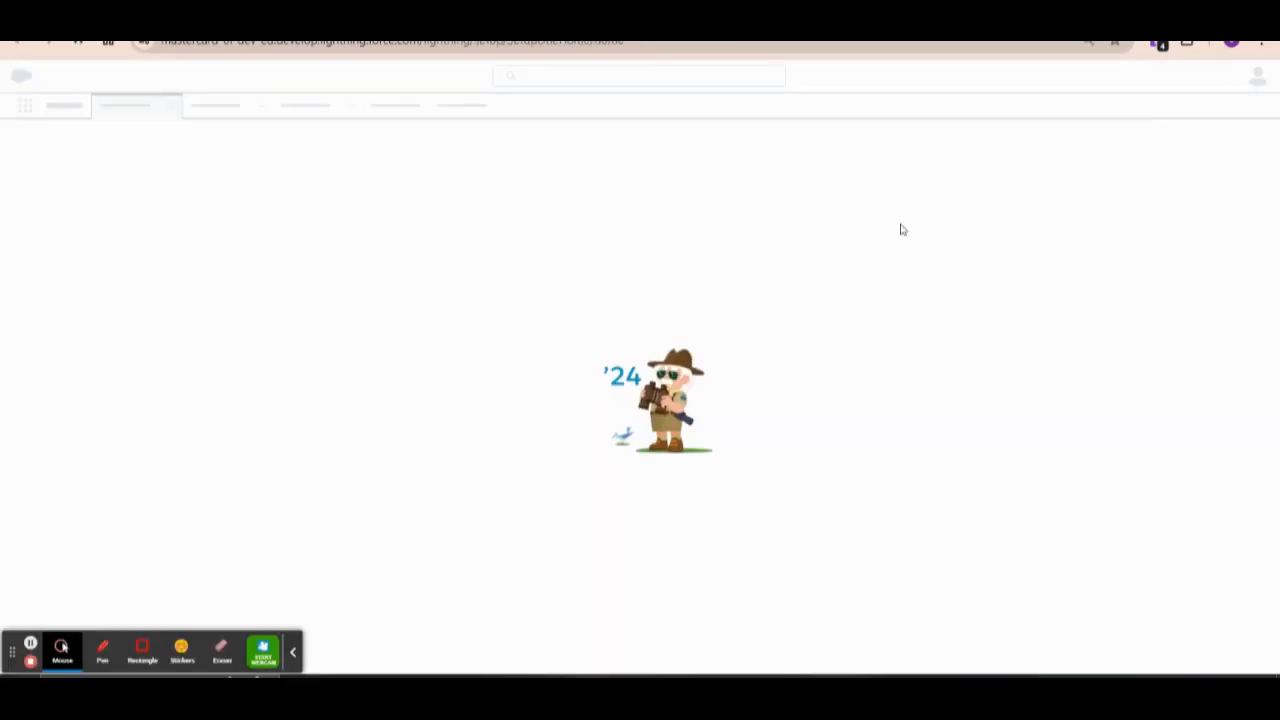
{"action": "left_click", "coordinate": [294, 653]}
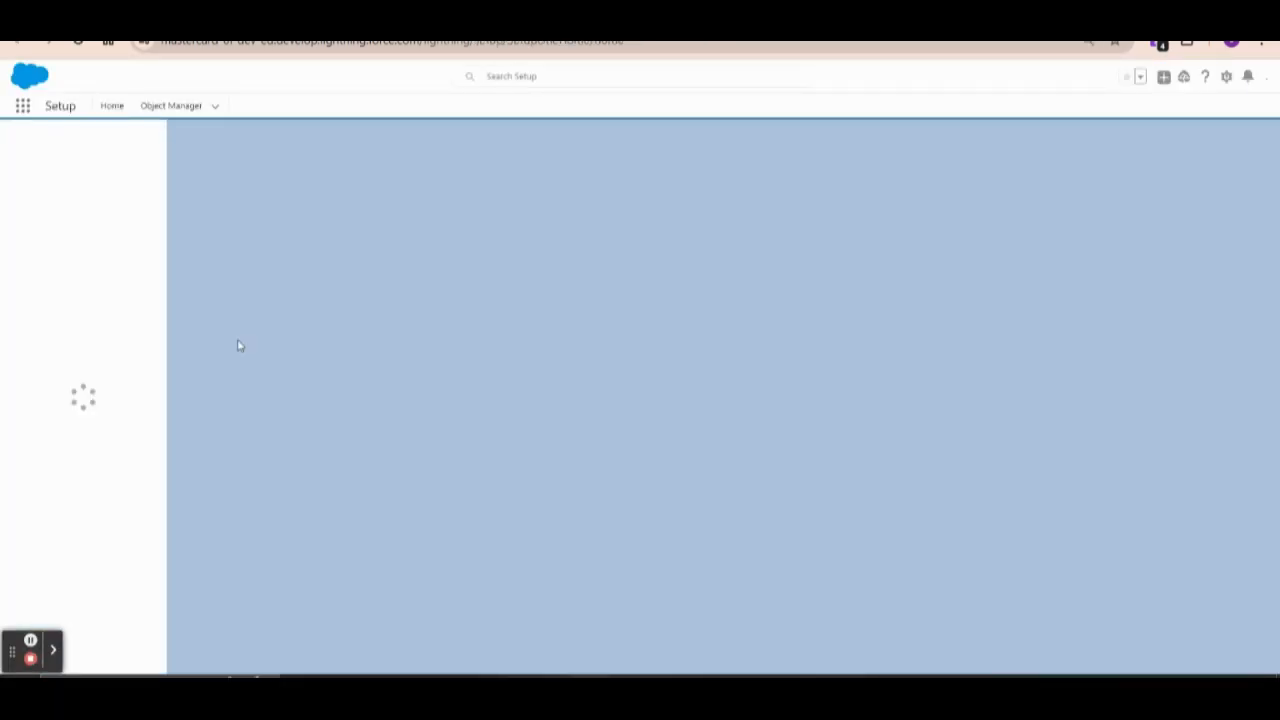
- Search Setup for "install" and open the Installed Packages page
{"action": "left_click", "coordinate": [84, 145]}
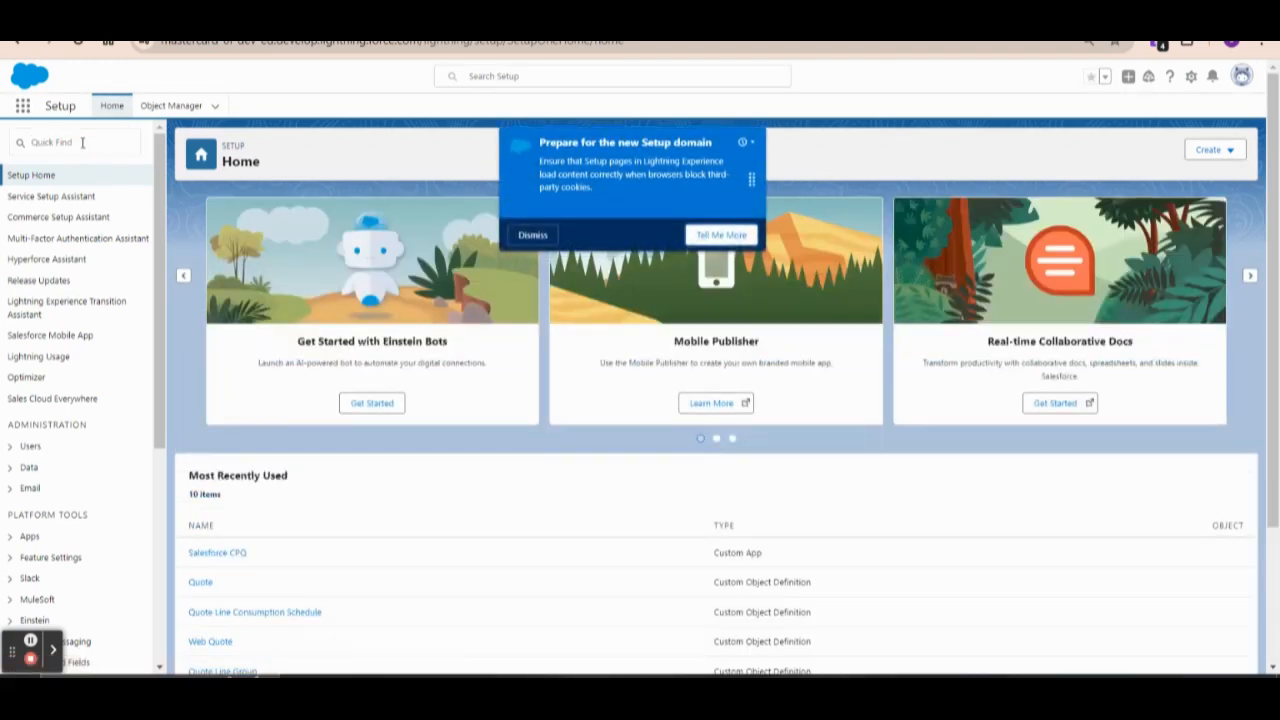
{"action": "left_click", "coordinate": [83, 143]}
{"action": "type", "text": "install"}
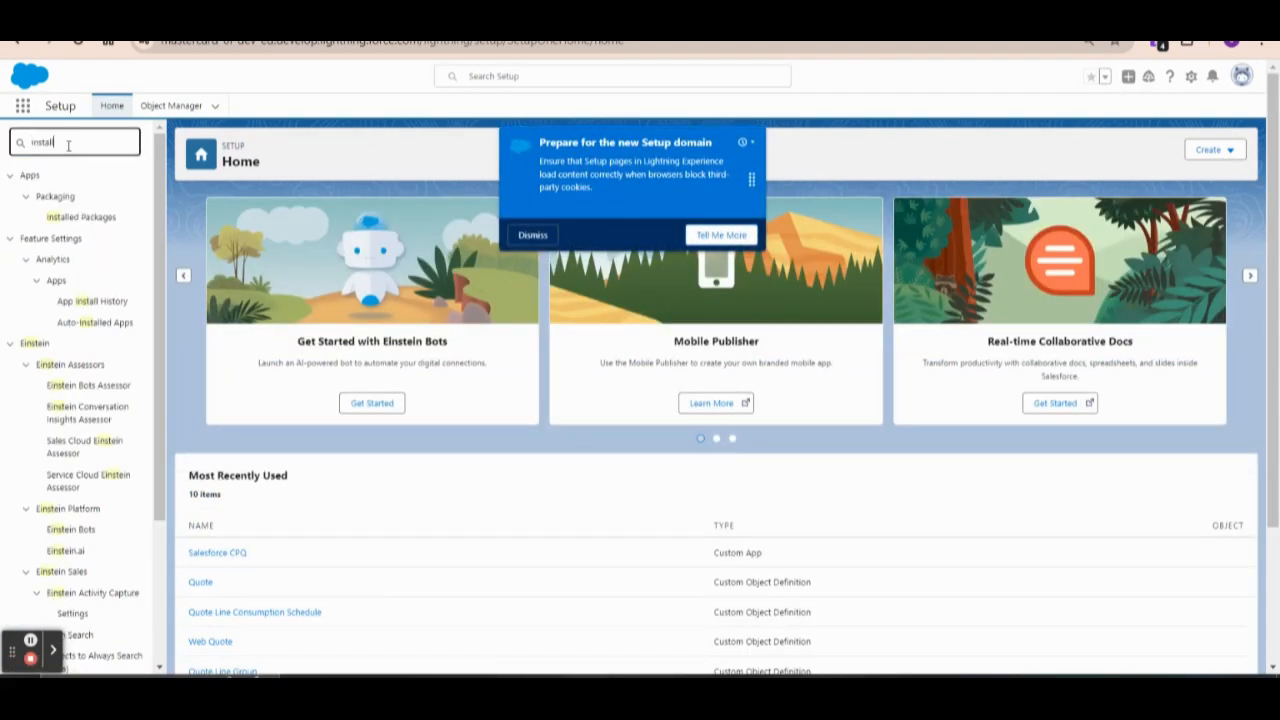
{"action": "left_click", "coordinate": [100, 217]}
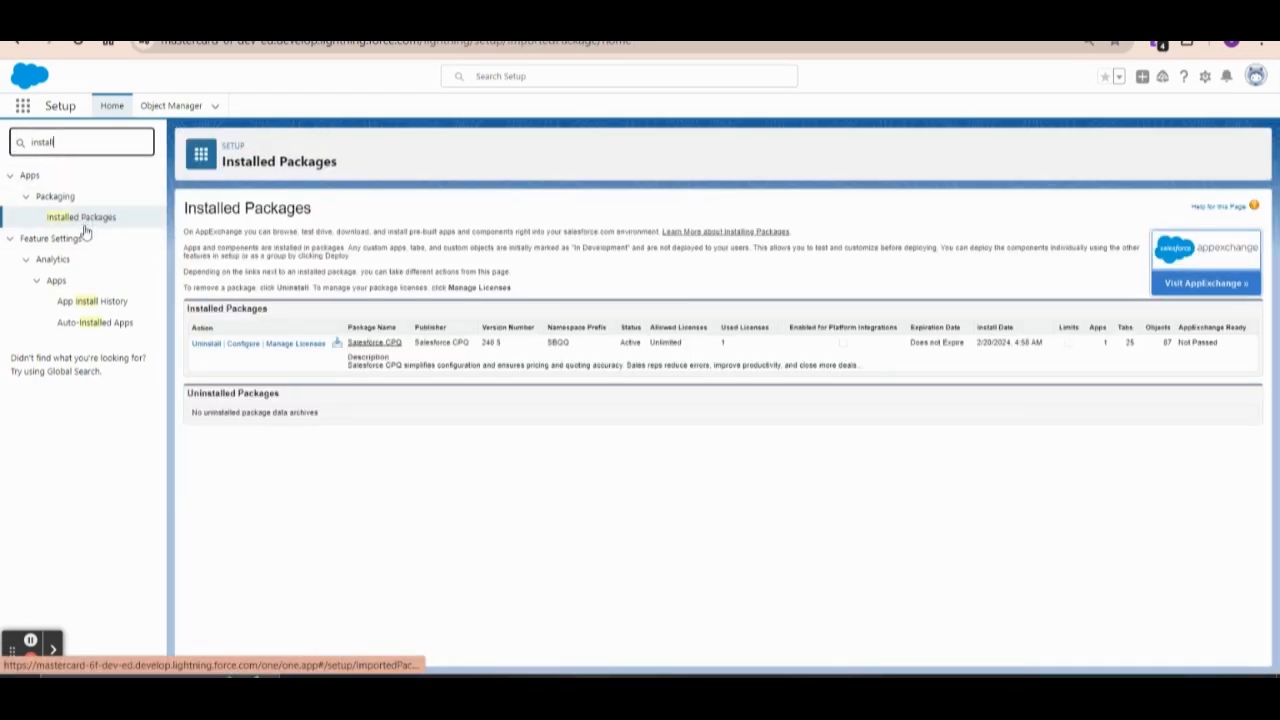
- Open the Salesforce CPQ package's Subscriptions and Renewals settings and check the Subscription Term Unit options
{"action": "left_click_drag", "start_coordinate": [416, 343], "coordinate": [461, 346]}
{"action": "left_click", "coordinate": [245, 345]}
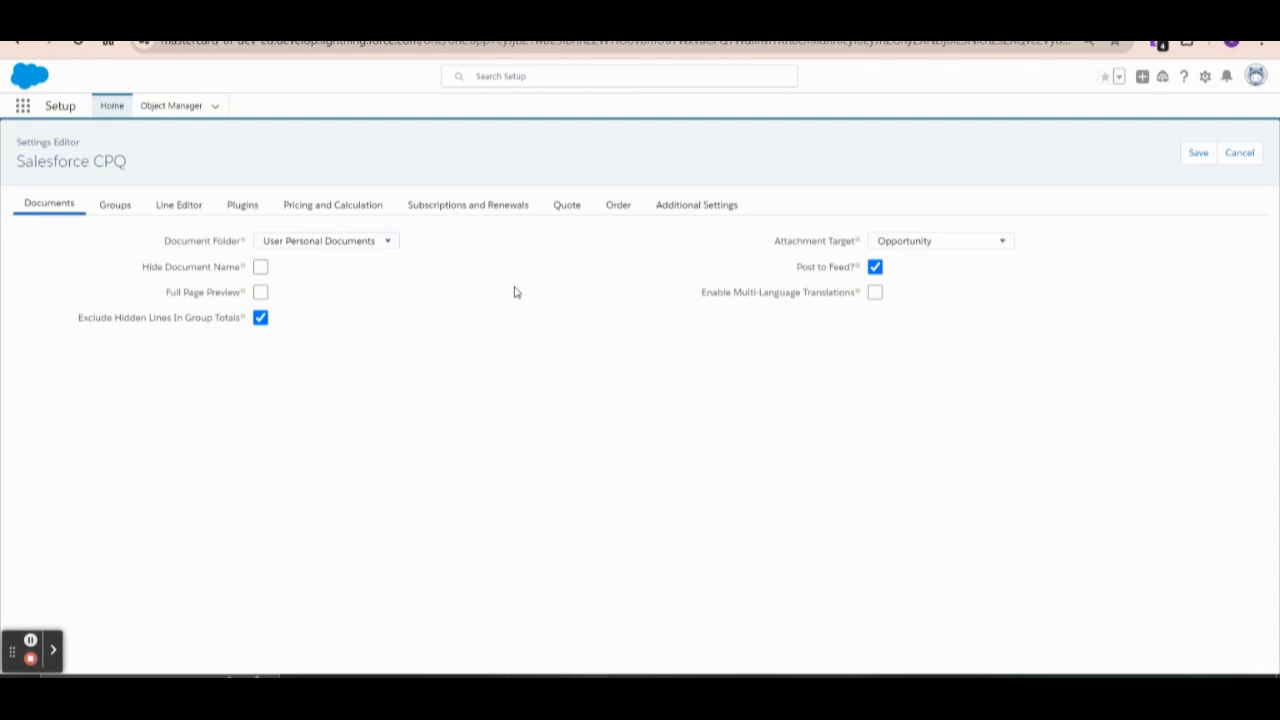
{"action": "left_click", "coordinate": [458, 205]}
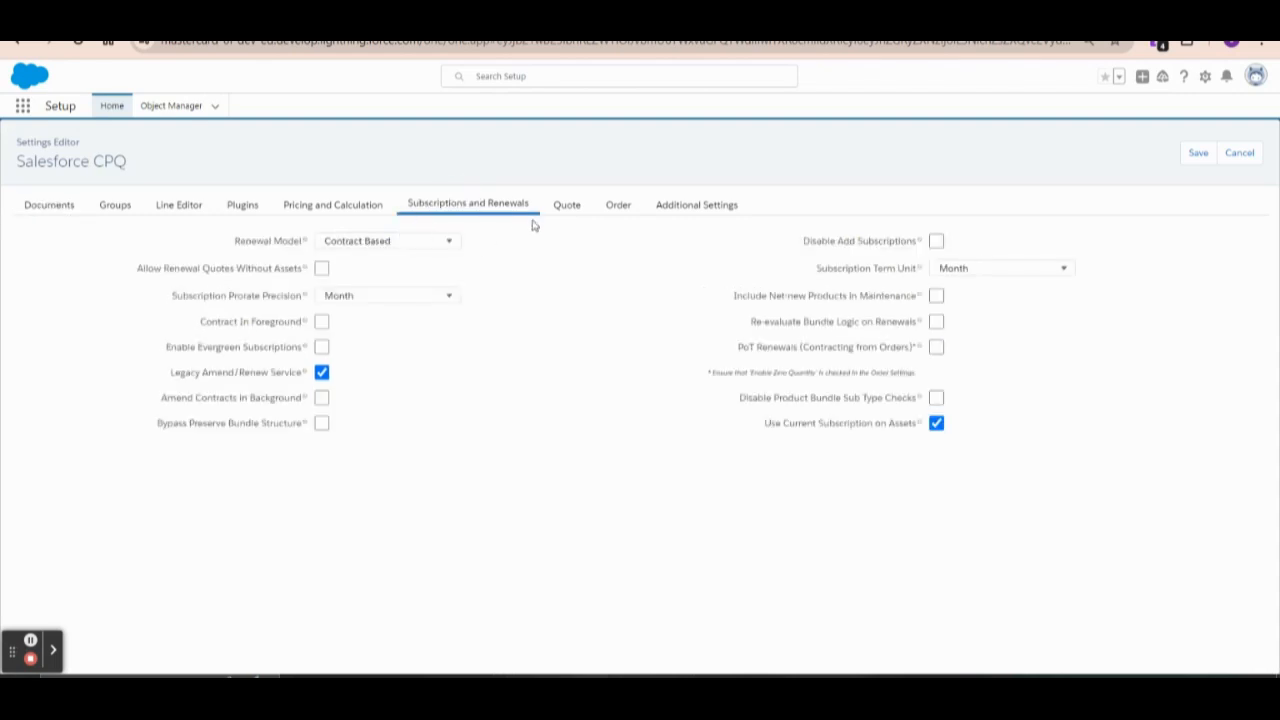
{"action": "left_click_drag", "start_coordinate": [816, 268], "coordinate": [915, 271]}
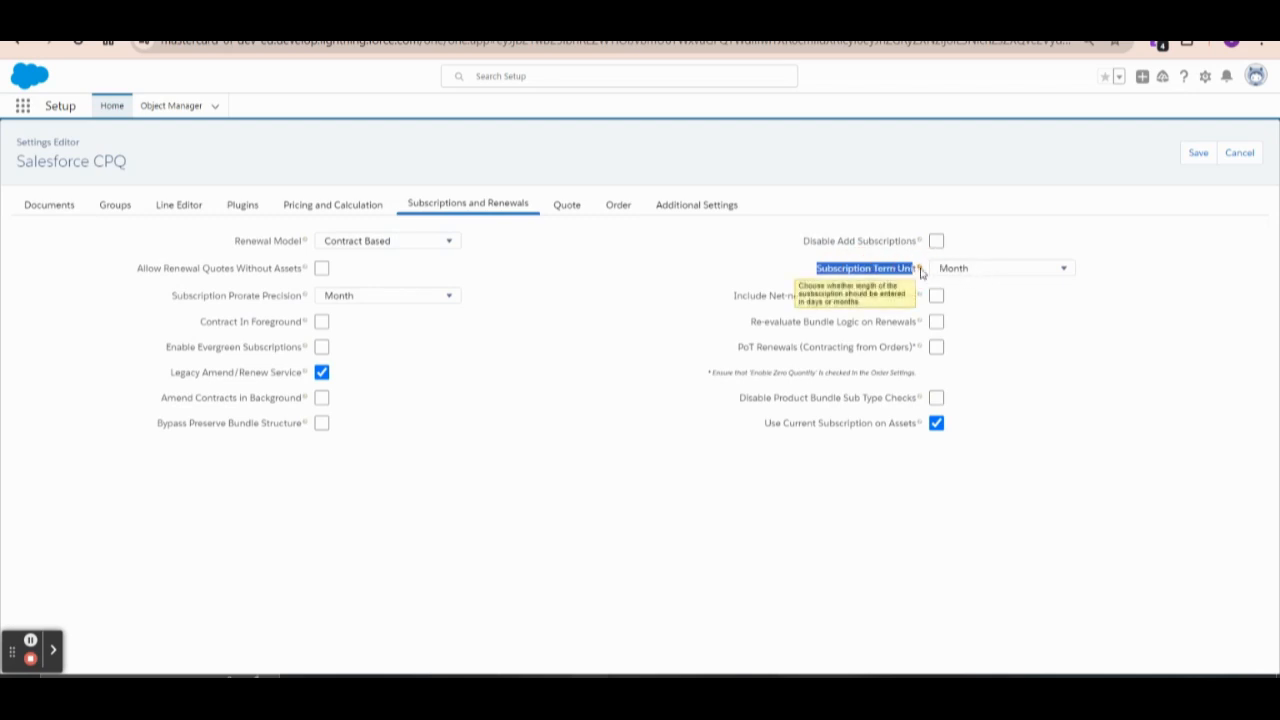
{"action": "left_click", "coordinate": [1013, 272]}
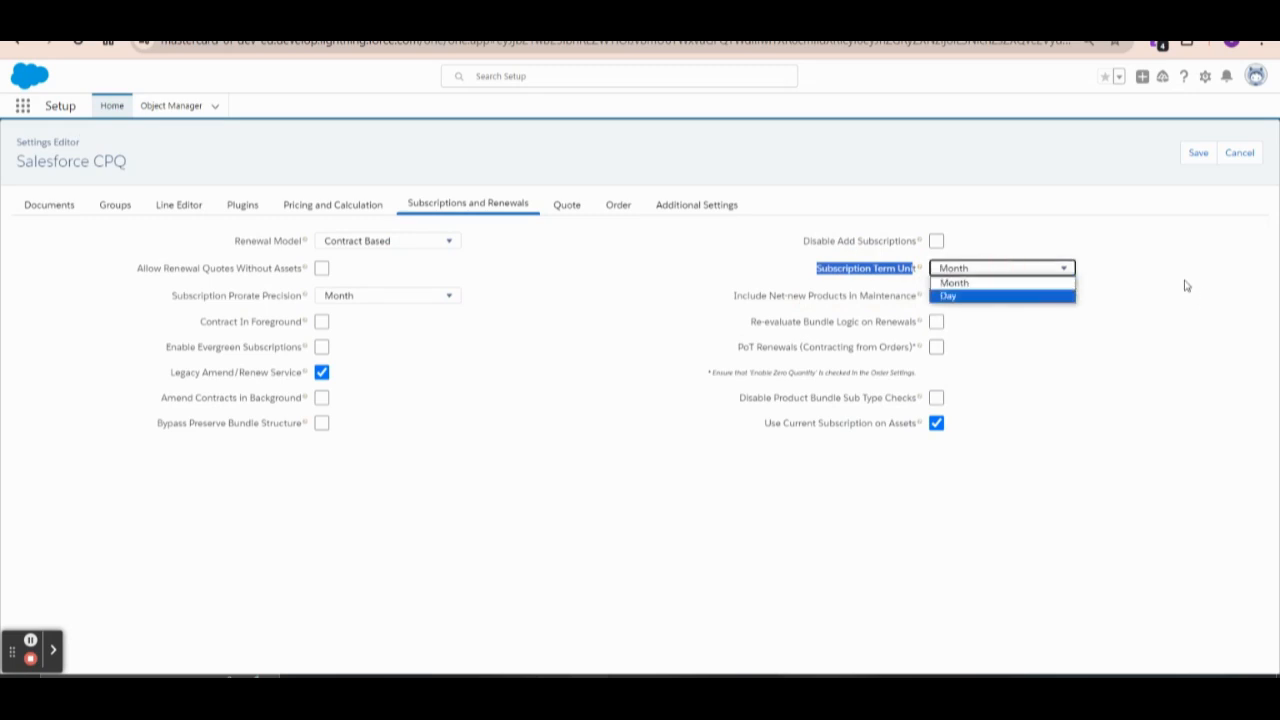
{"action": "left_click", "coordinate": [1126, 262]}
{"action": "left_click", "coordinate": [1118, 268]}
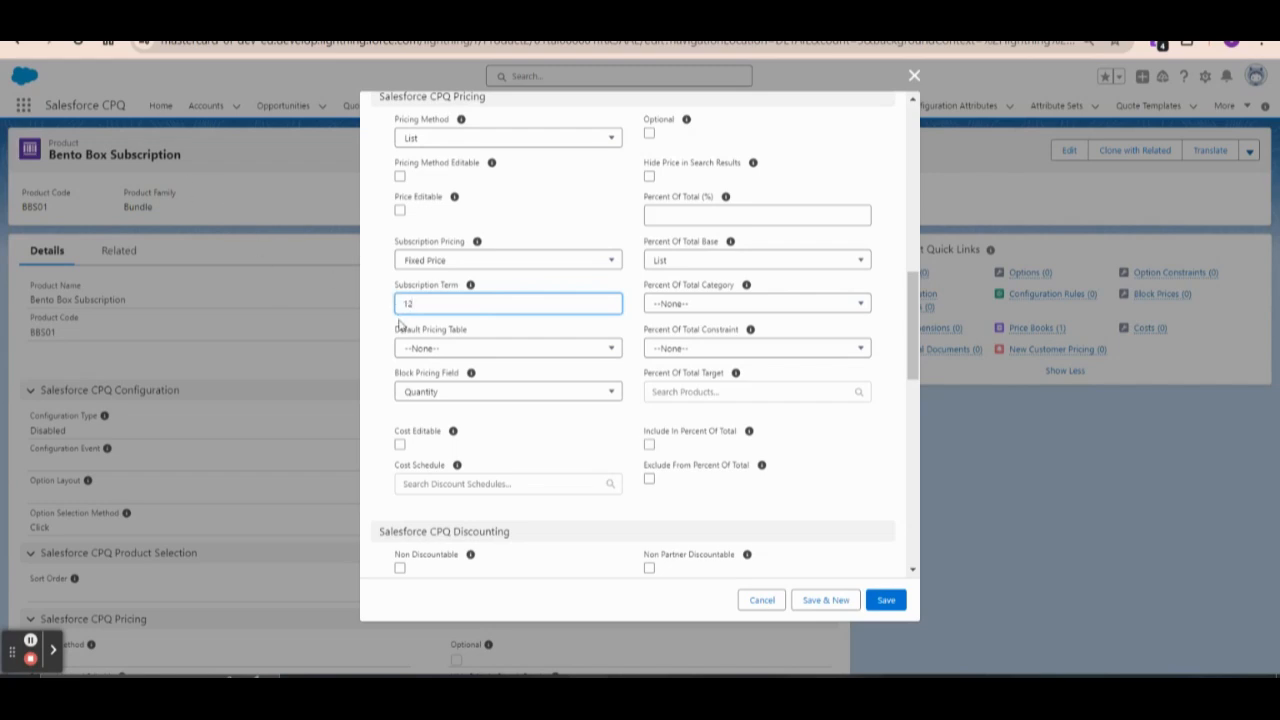
- Return to the Bento Box Subscription edit form and save the product
{"action": "double_click", "coordinate": [417, 308]}
{"action": "left_click", "coordinate": [886, 600]}
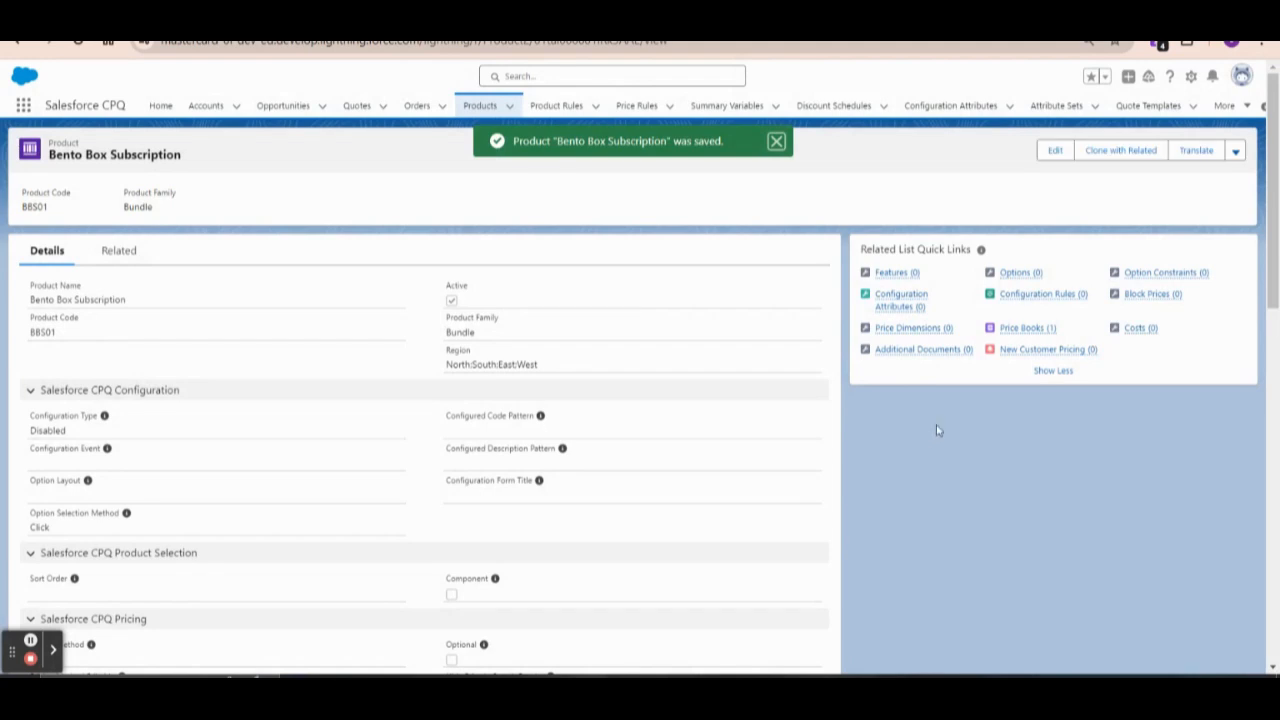
- Check the Bento Box Subscription's list price in the Standard Price Book, then return to the product record
{"action": "mouse_move", "coordinate": [1012, 330]}
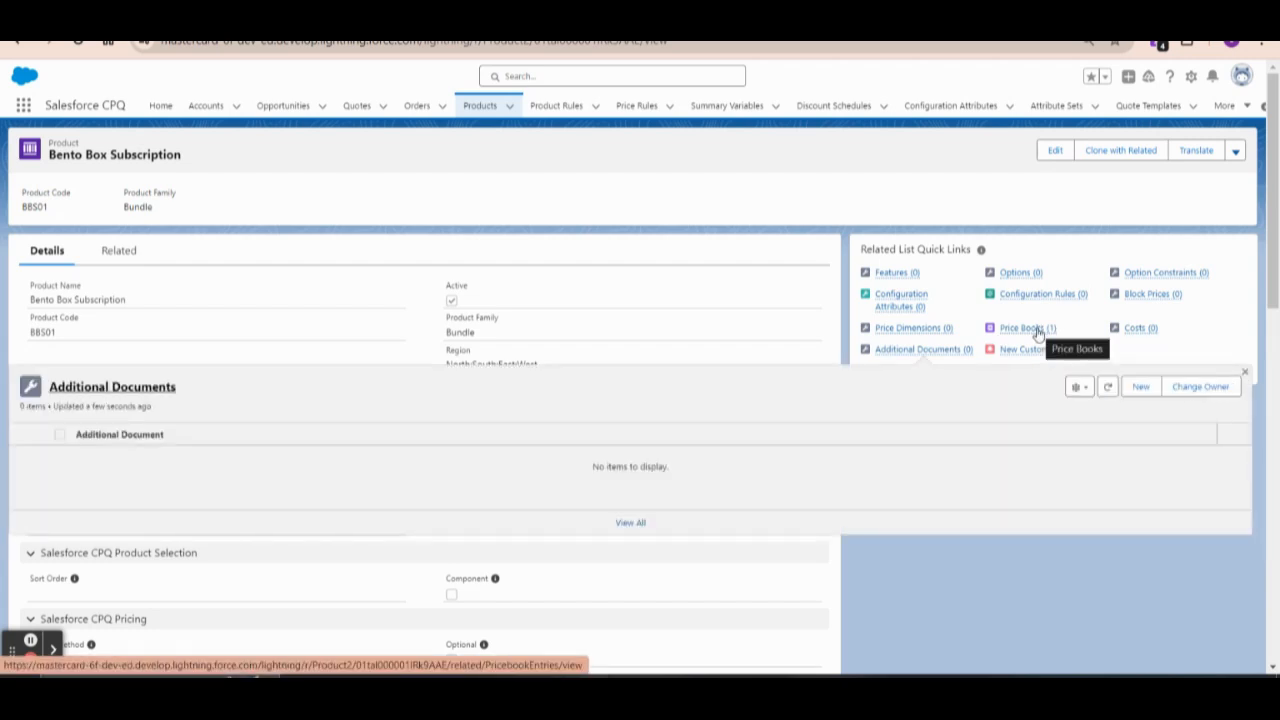
{"action": "left_click", "coordinate": [1030, 328]}
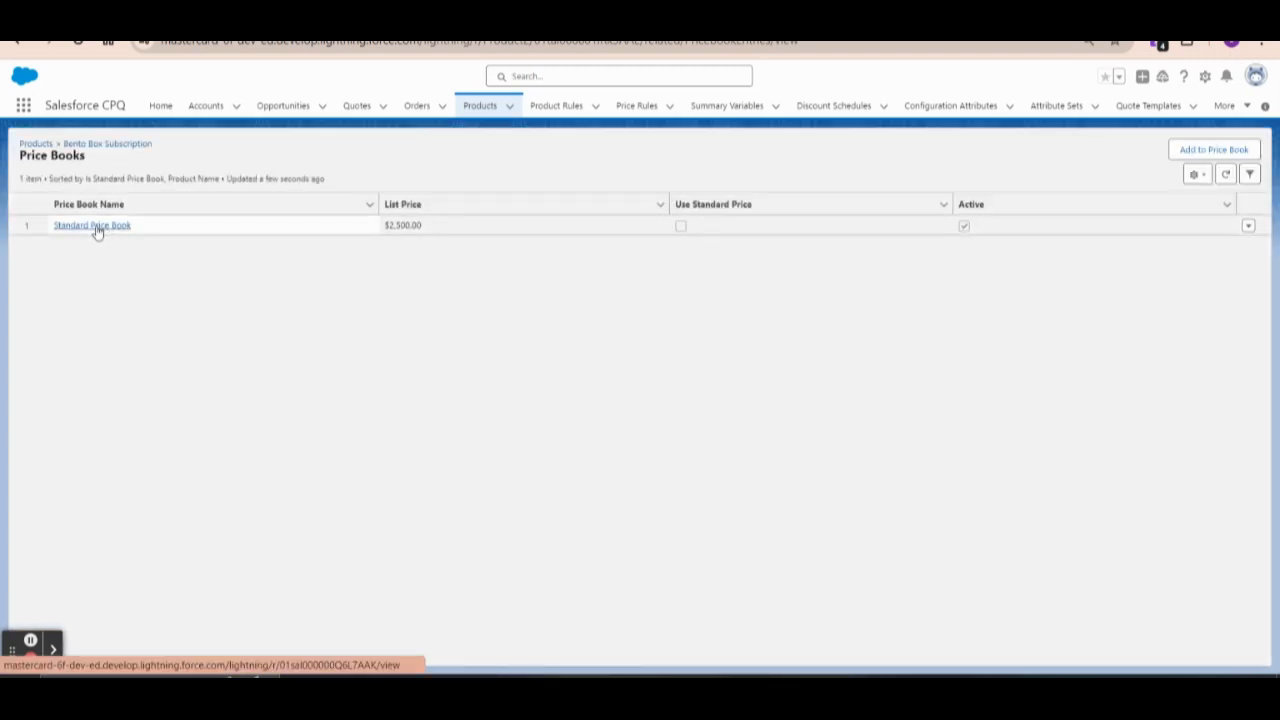
{"action": "left_click", "coordinate": [395, 228]}
{"action": "left_click", "coordinate": [395, 228]}
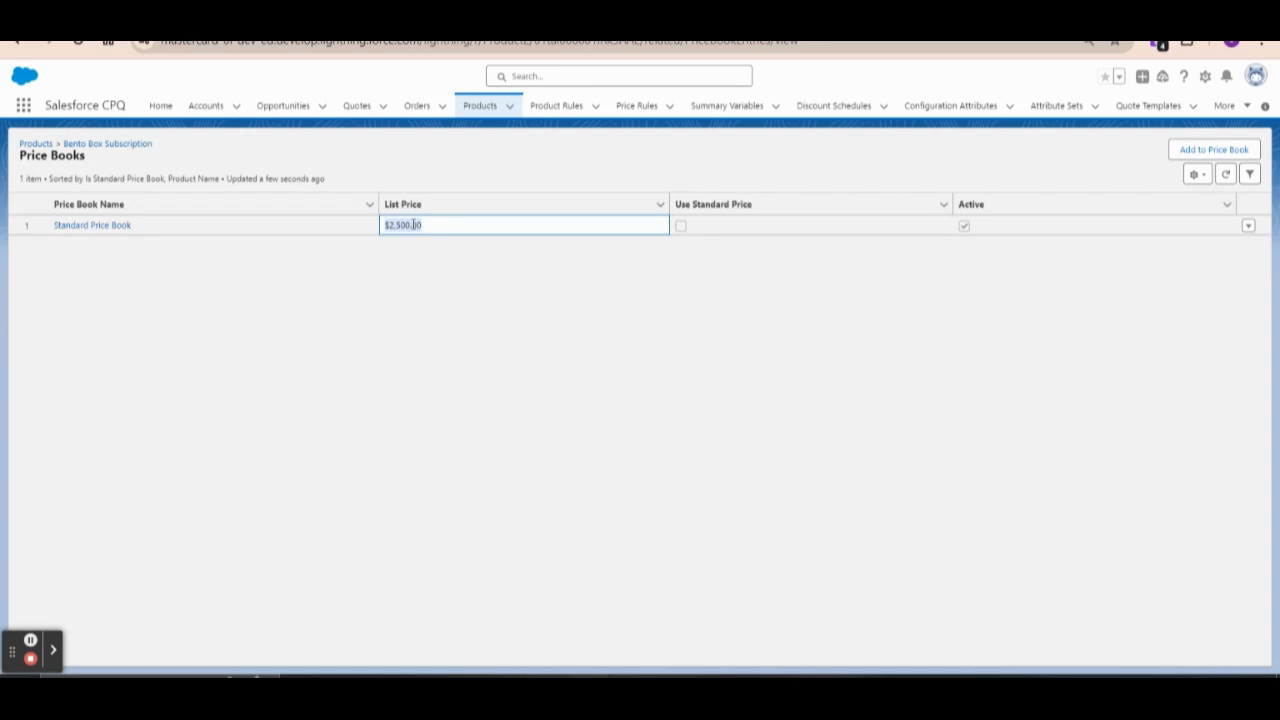
{"action": "left_click", "coordinate": [100, 143]}
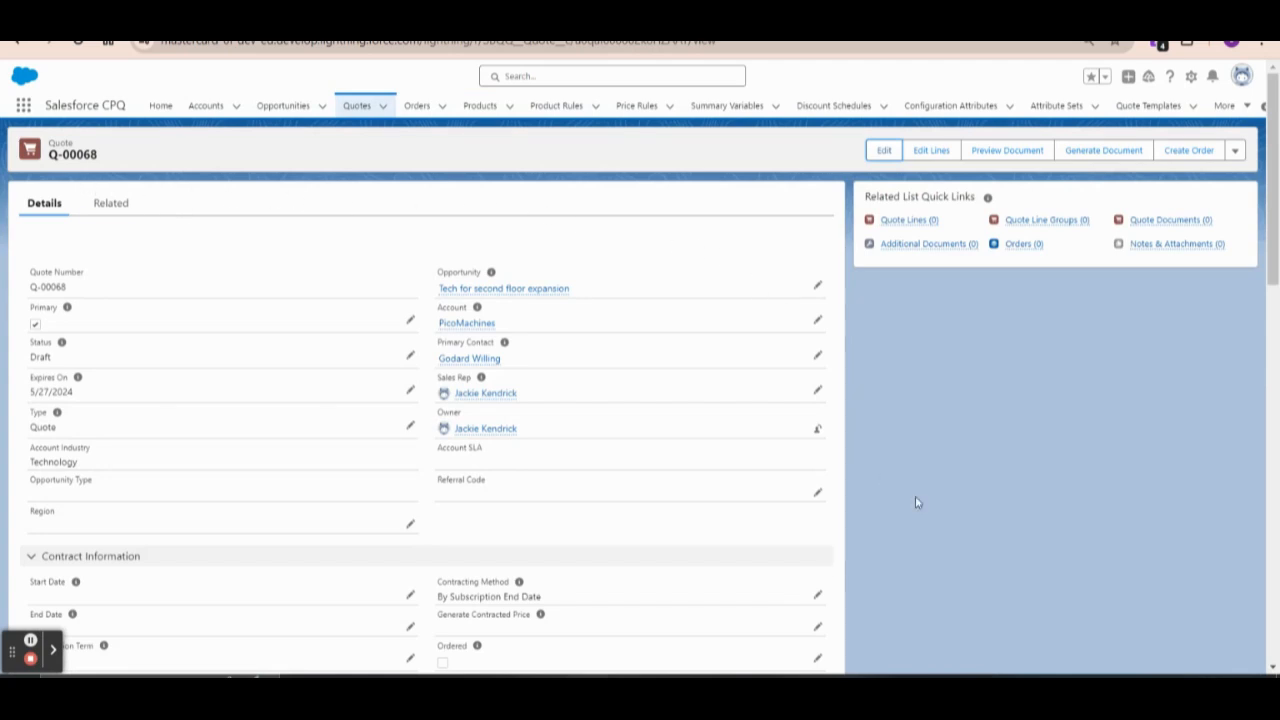
- Open the draft PicoMachines quote record for editing and set its Subscription Term to 24
{"action": "left_click", "coordinate": [930, 150]}
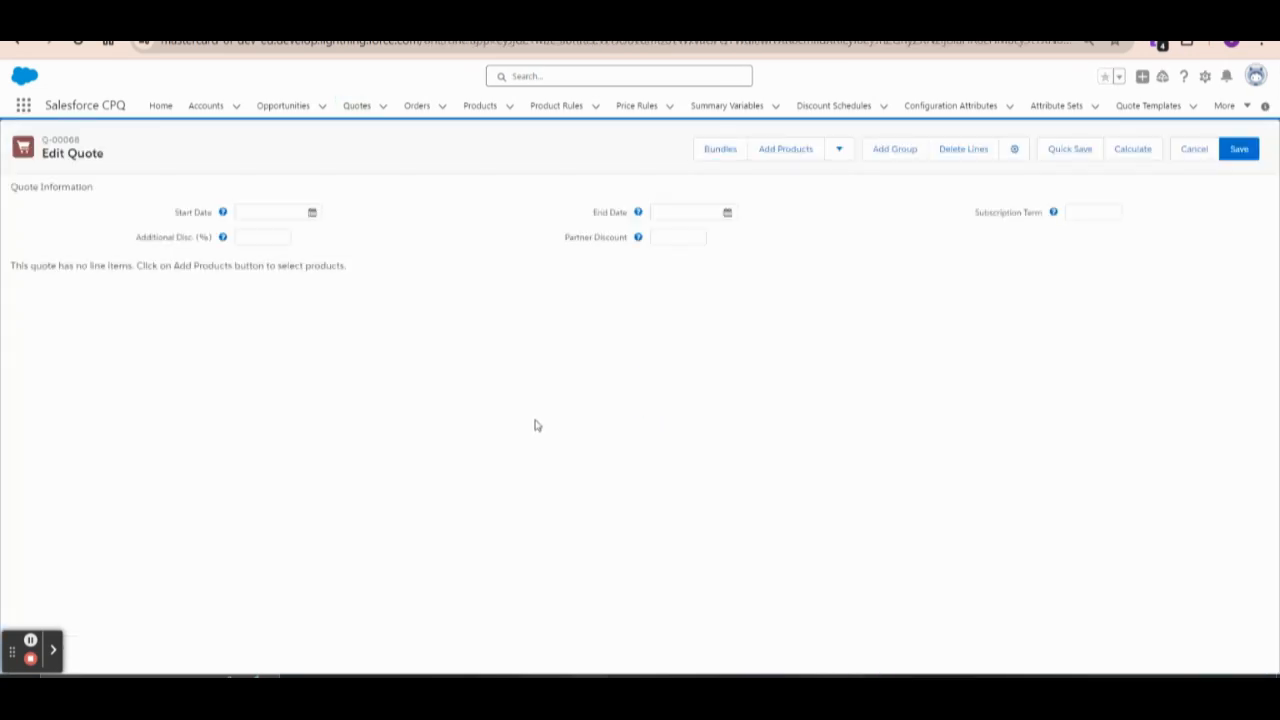
{"action": "left_click", "coordinate": [1194, 148]}
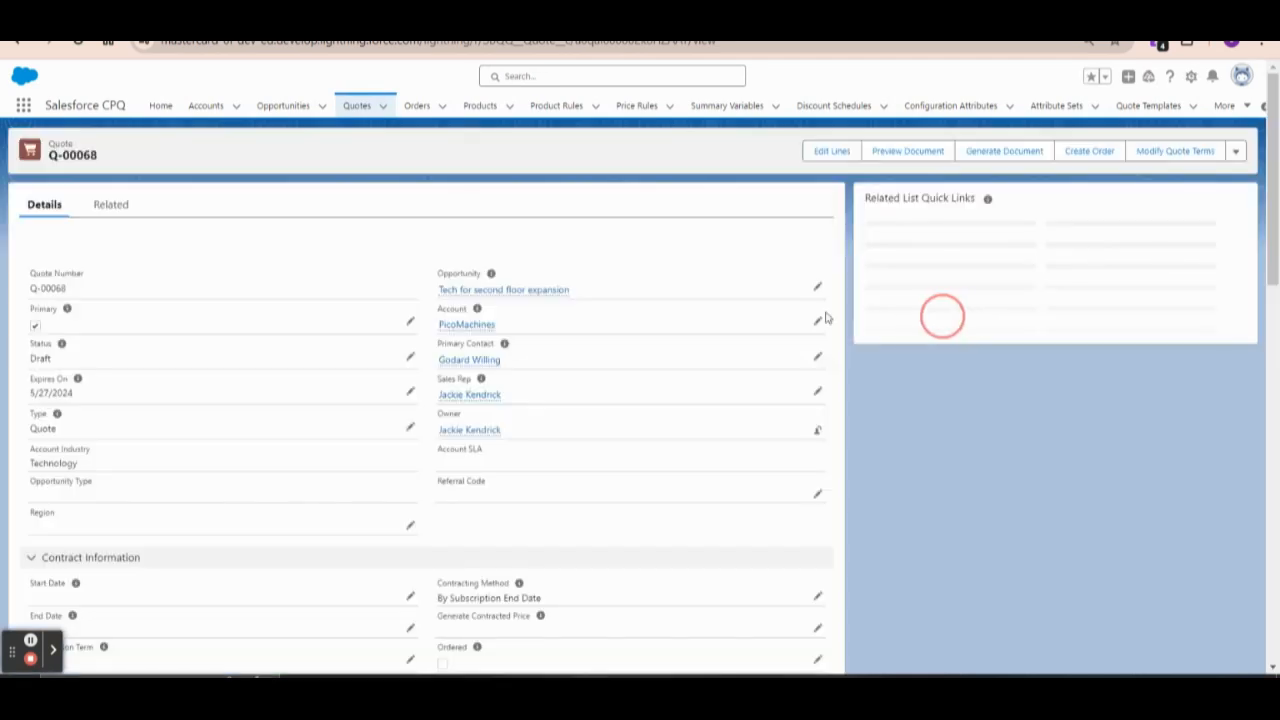
{"action": "left_click", "coordinate": [876, 152]}
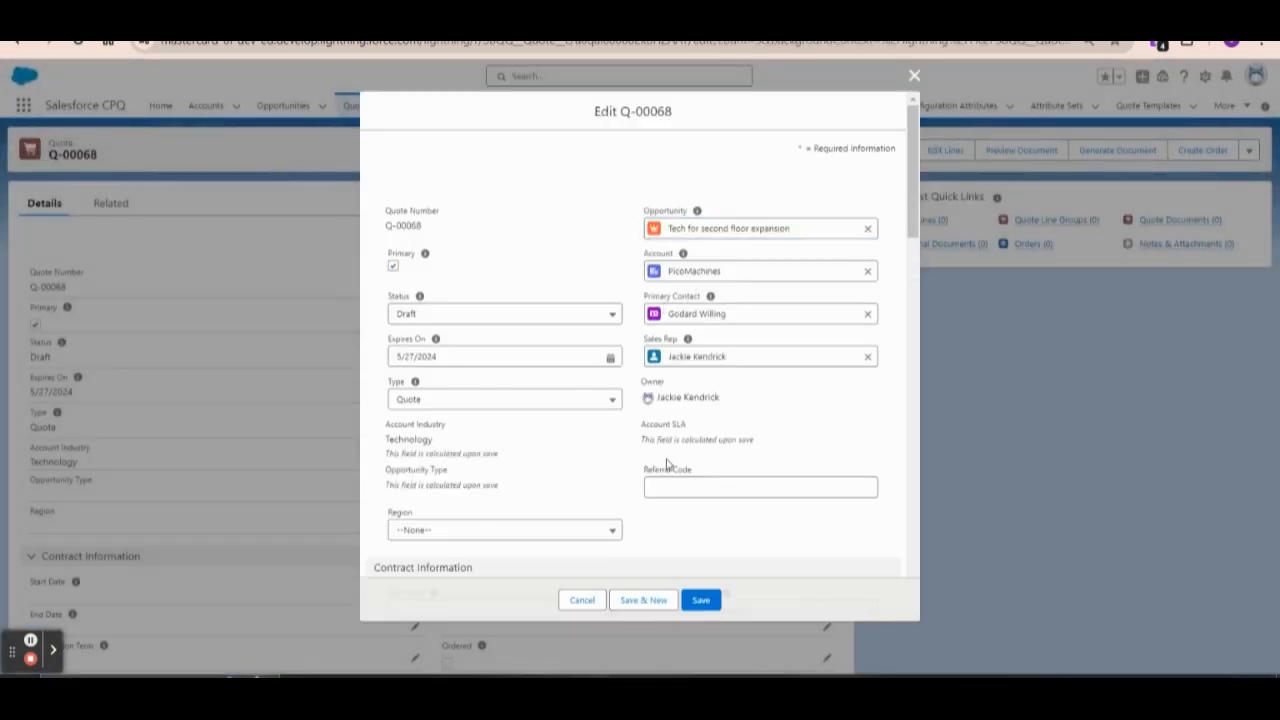
{"action": "scroll", "coordinate": [646, 417], "scroll_direction": "down", "scroll_amount": 3}
{"action": "scroll", "coordinate": [590, 432], "scroll_direction": "down", "scroll_amount": 2}
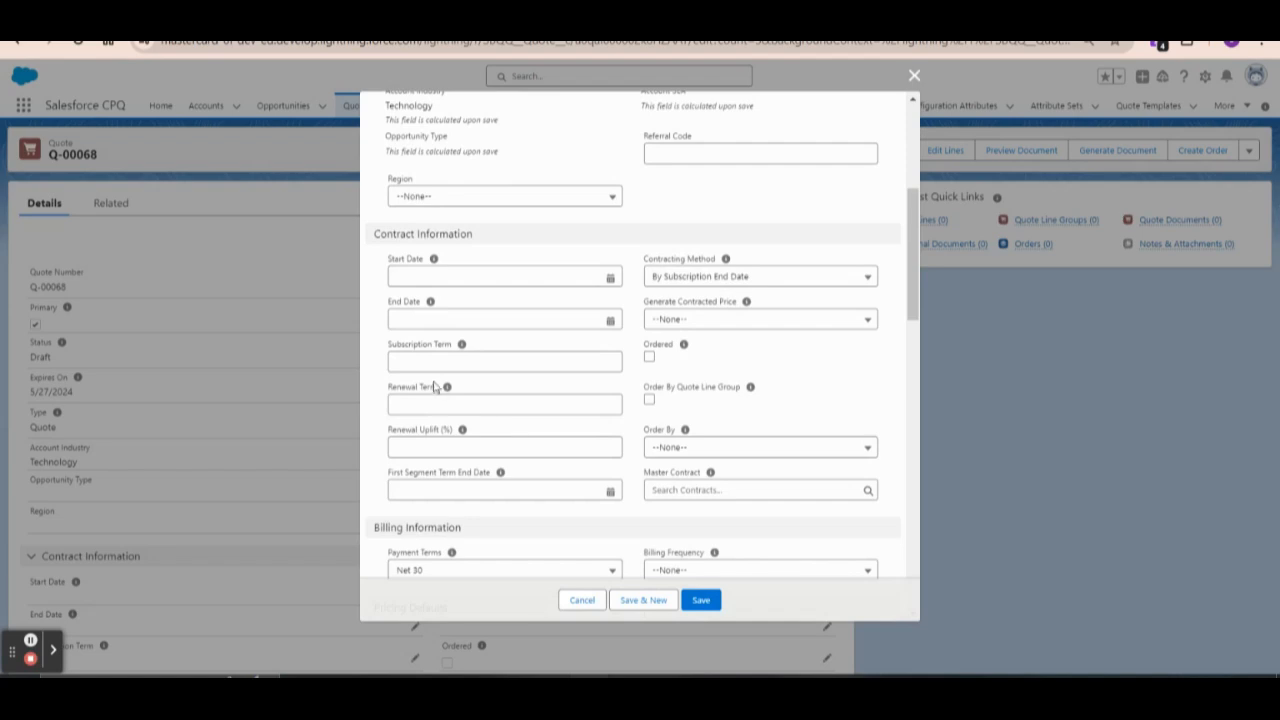
{"action": "left_click", "coordinate": [406, 362]}
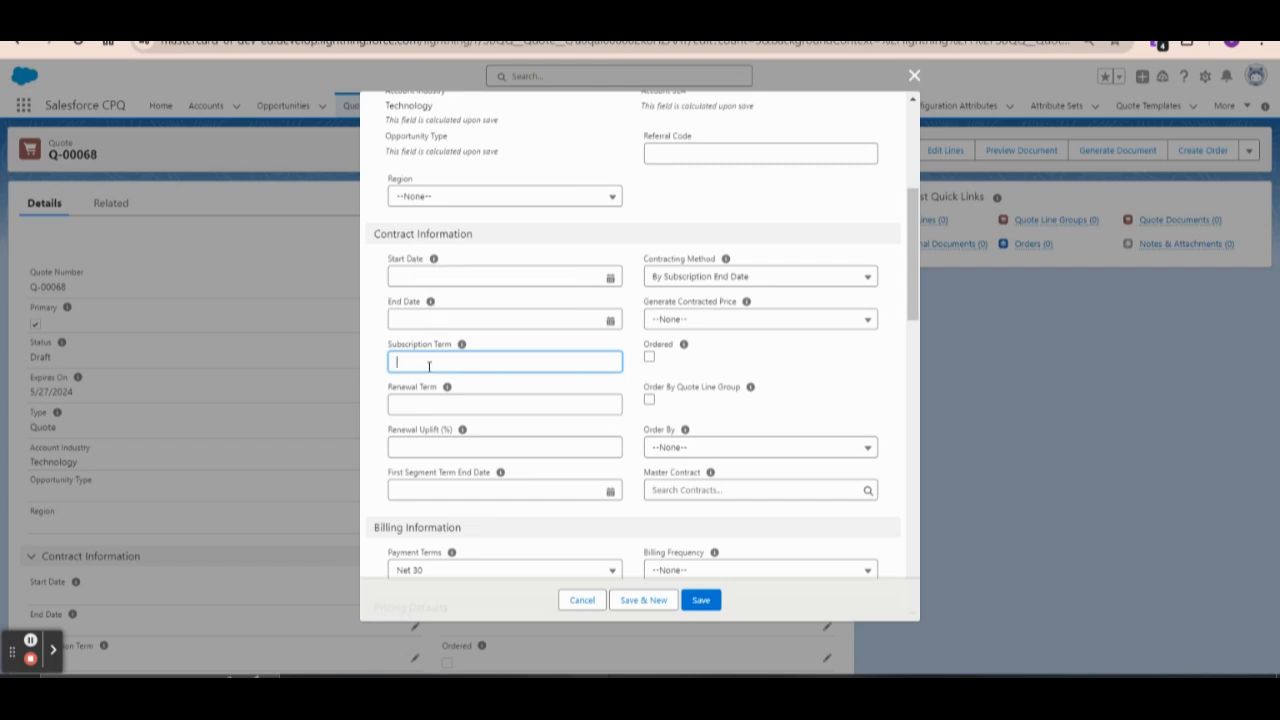
{"action": "type", "text": "24"}
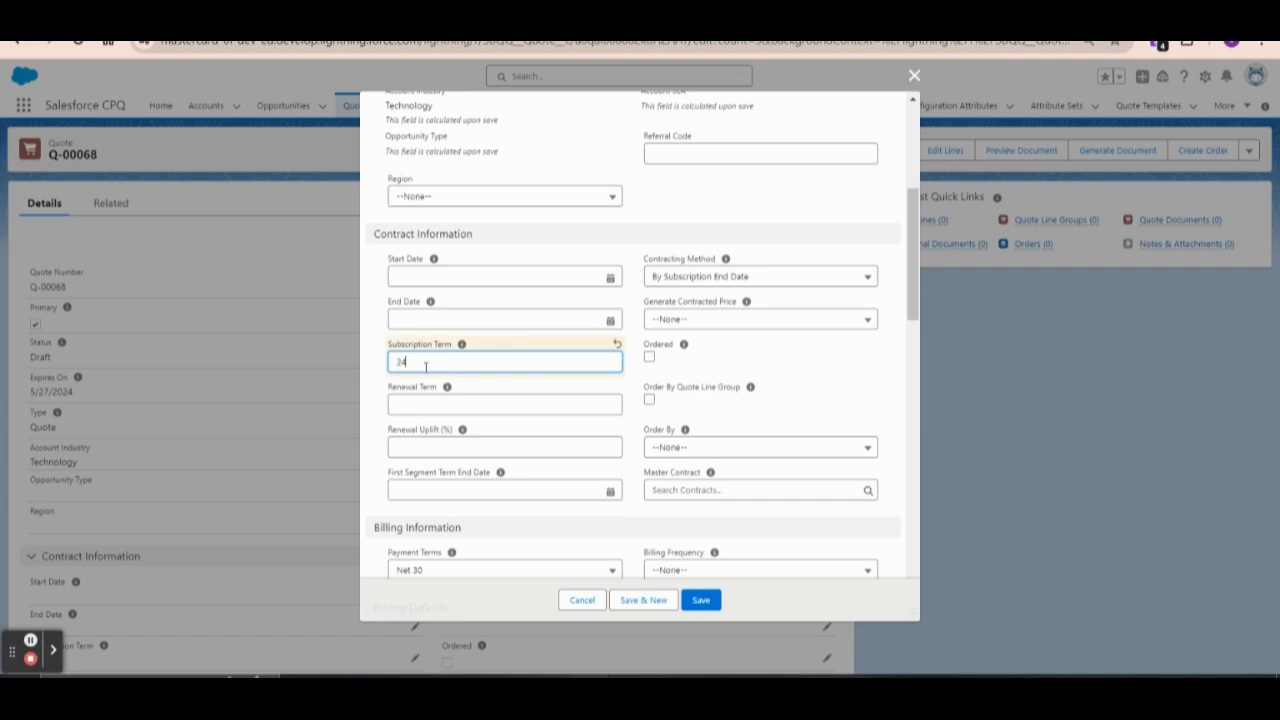
- Save the quote with its new term and open its line editor
{"action": "left_click", "coordinate": [704, 601]}
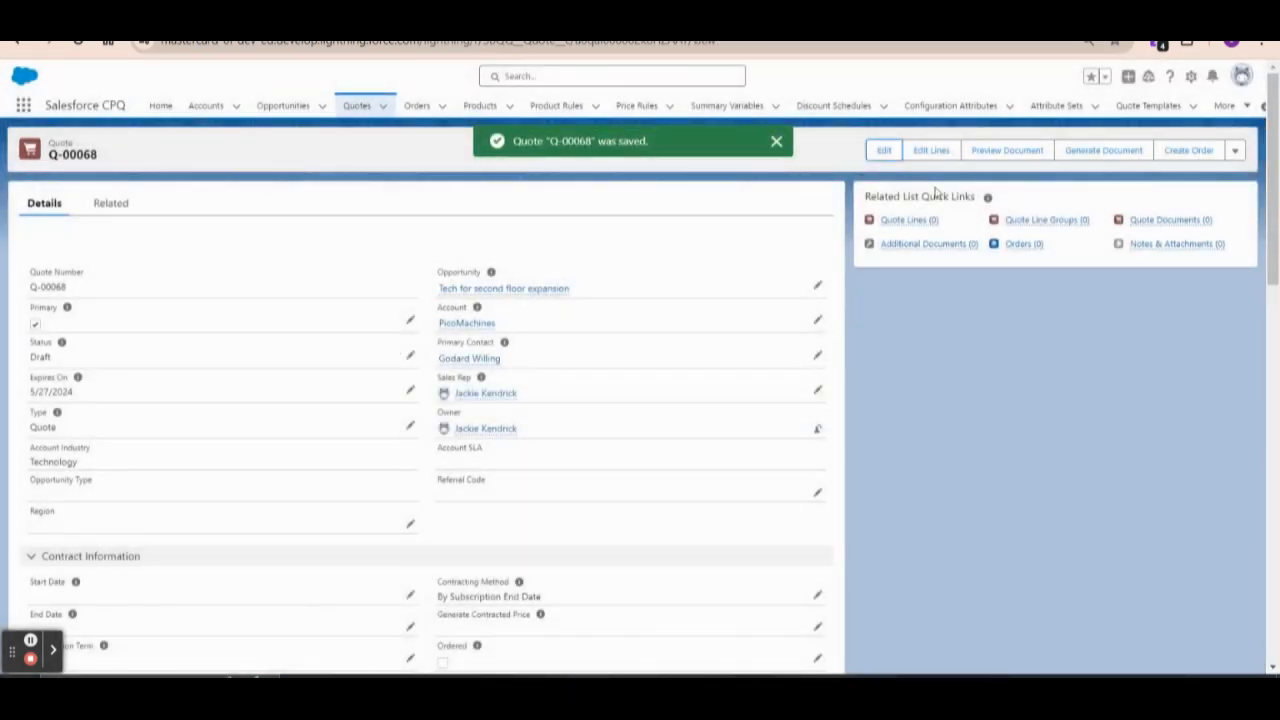
{"action": "left_click", "coordinate": [938, 158]}
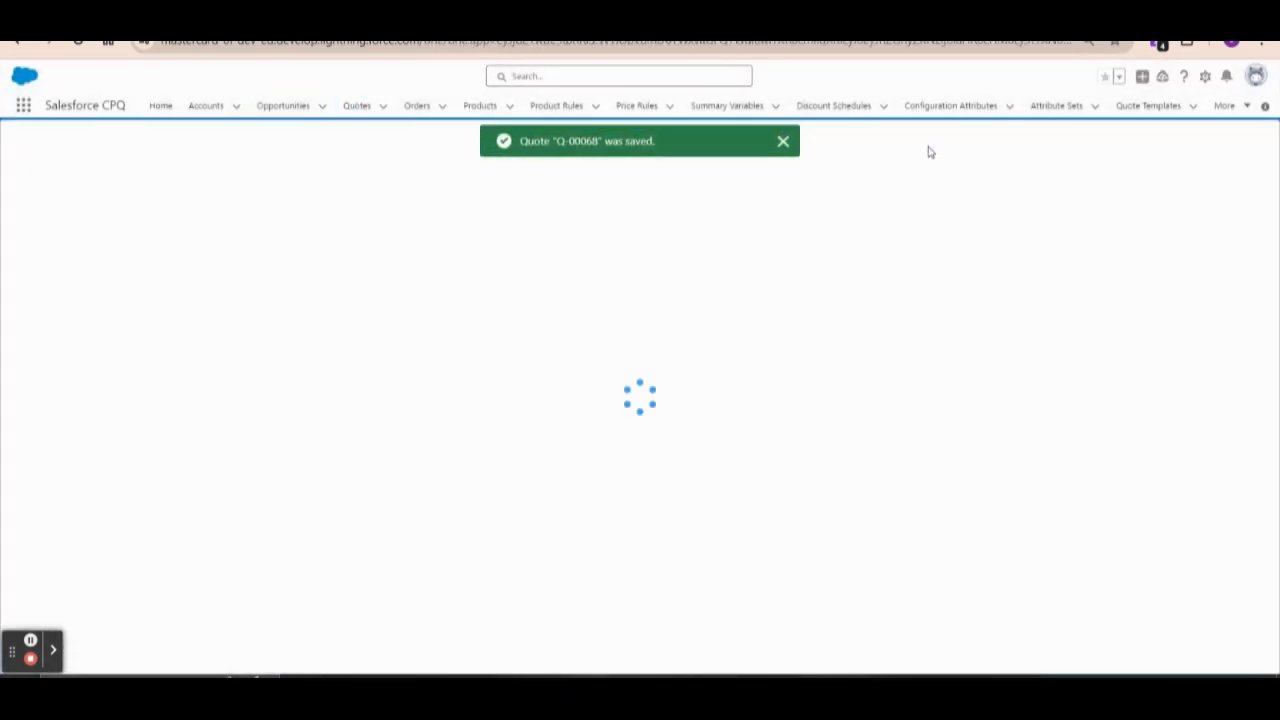
{"action": "left_click", "coordinate": [784, 141]}
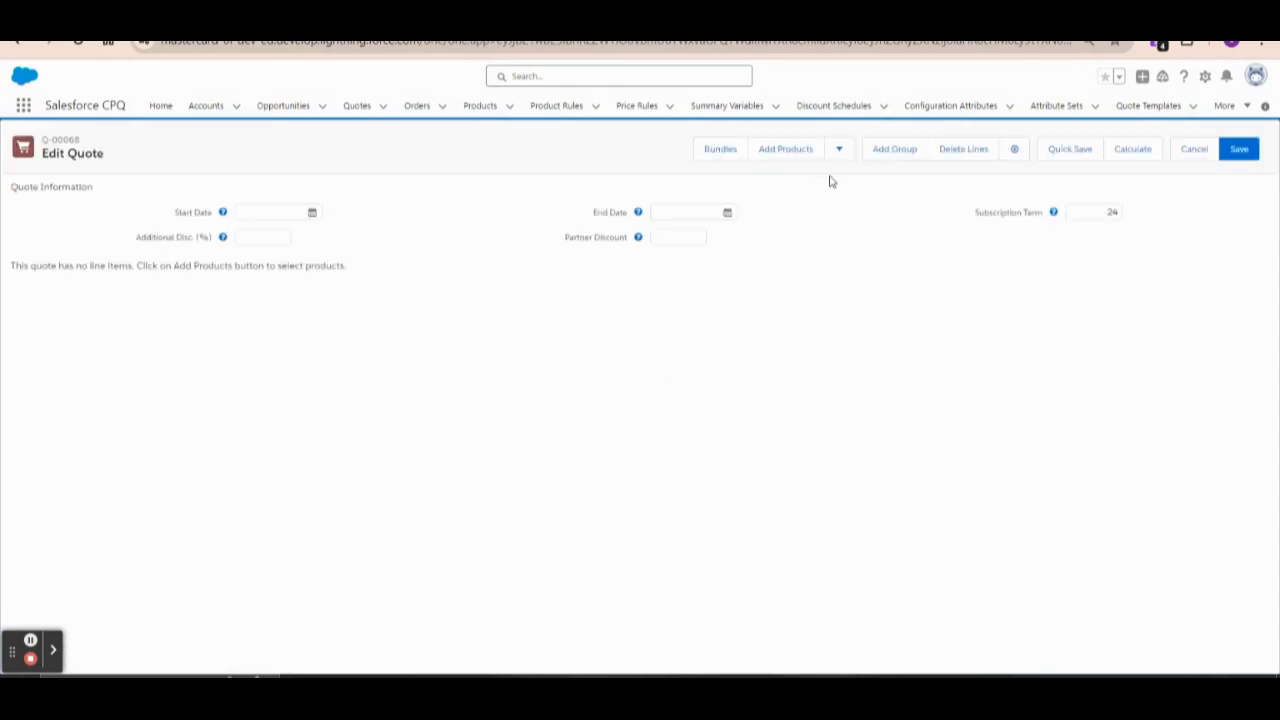
- Search the product selection for Bento Box Subscription and add it to the quote
{"action": "left_click", "coordinate": [787, 151]}
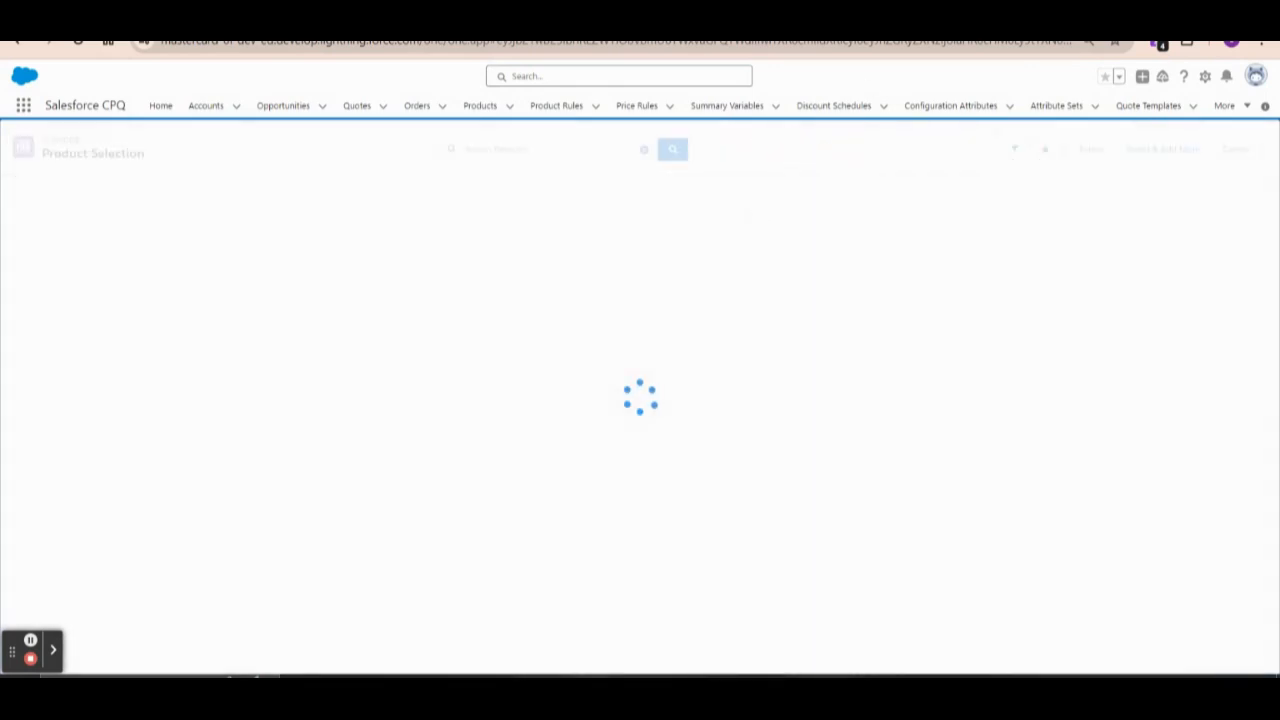
{"action": "left_click", "coordinate": [512, 149]}
{"action": "right_click", "coordinate": [511, 150]}
{"action": "left_click", "coordinate": [545, 315]}
{"action": "left_click", "coordinate": [673, 150]}
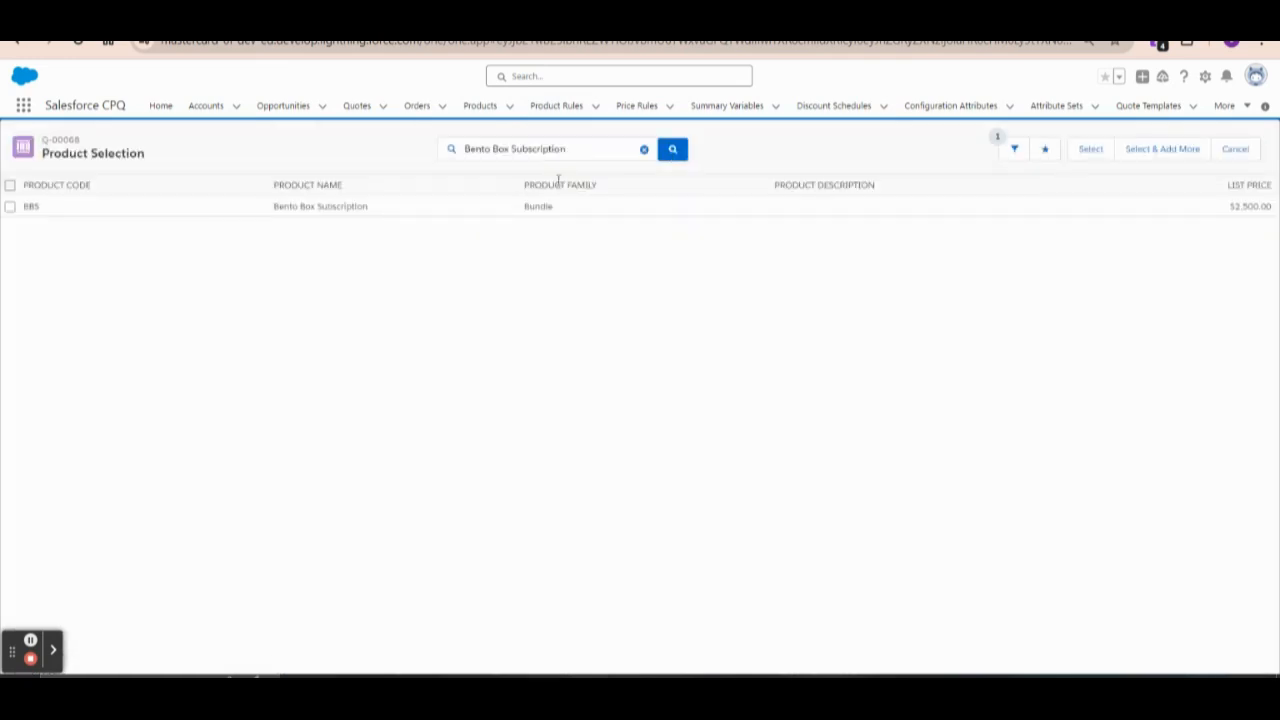
{"action": "left_click", "coordinate": [10, 206]}
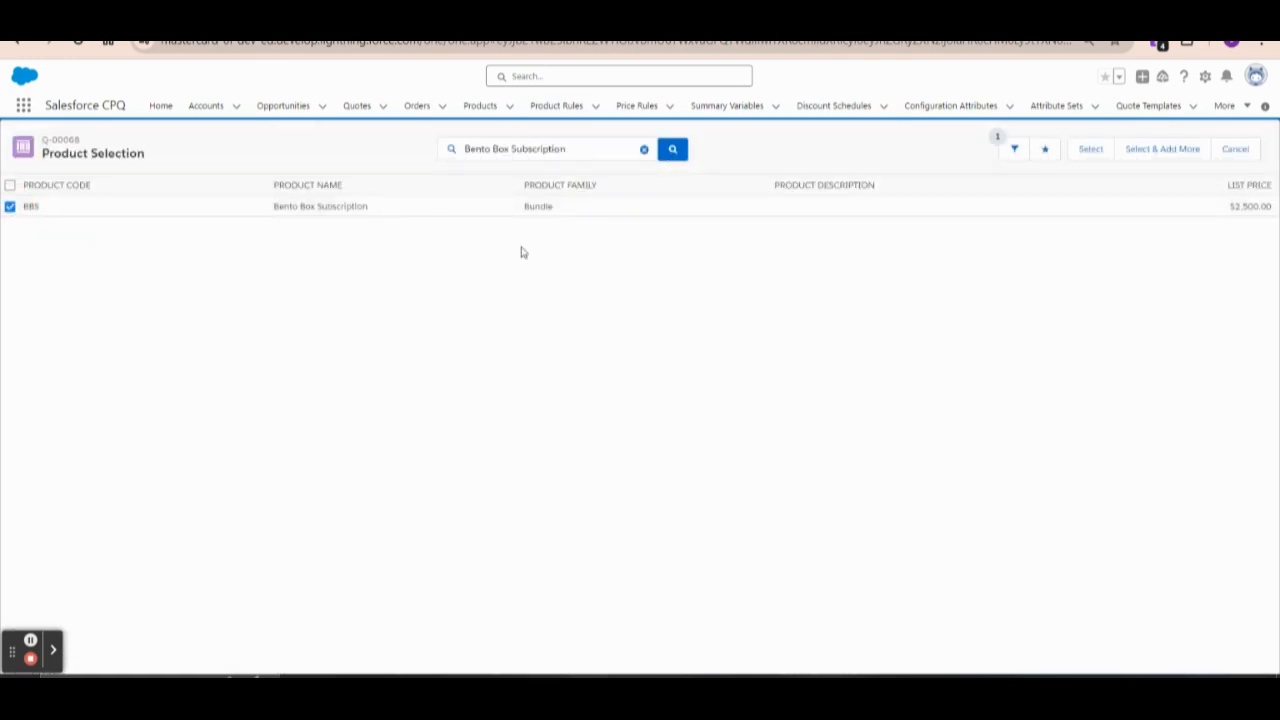
{"action": "left_click", "coordinate": [1090, 149]}
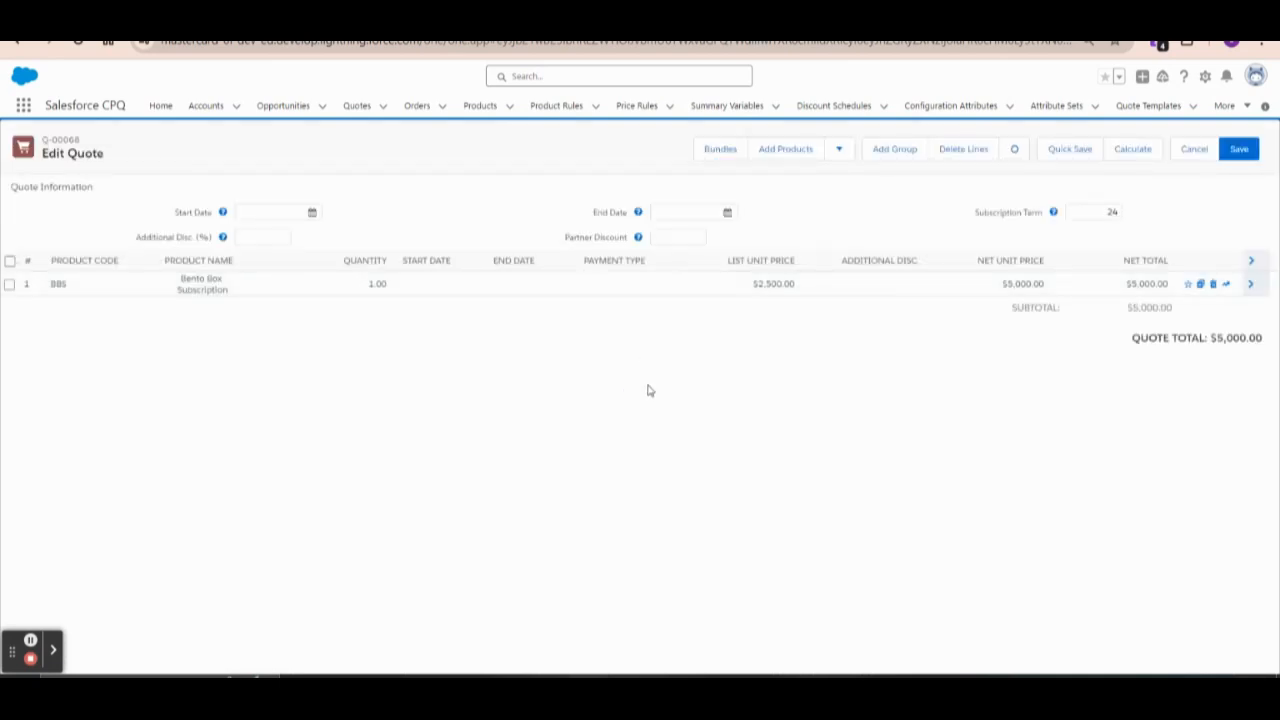
- Compare the Bento Box Subscription line's list unit price and net total with the quote's Subscription Term
{"action": "left_click", "coordinate": [758, 284]}
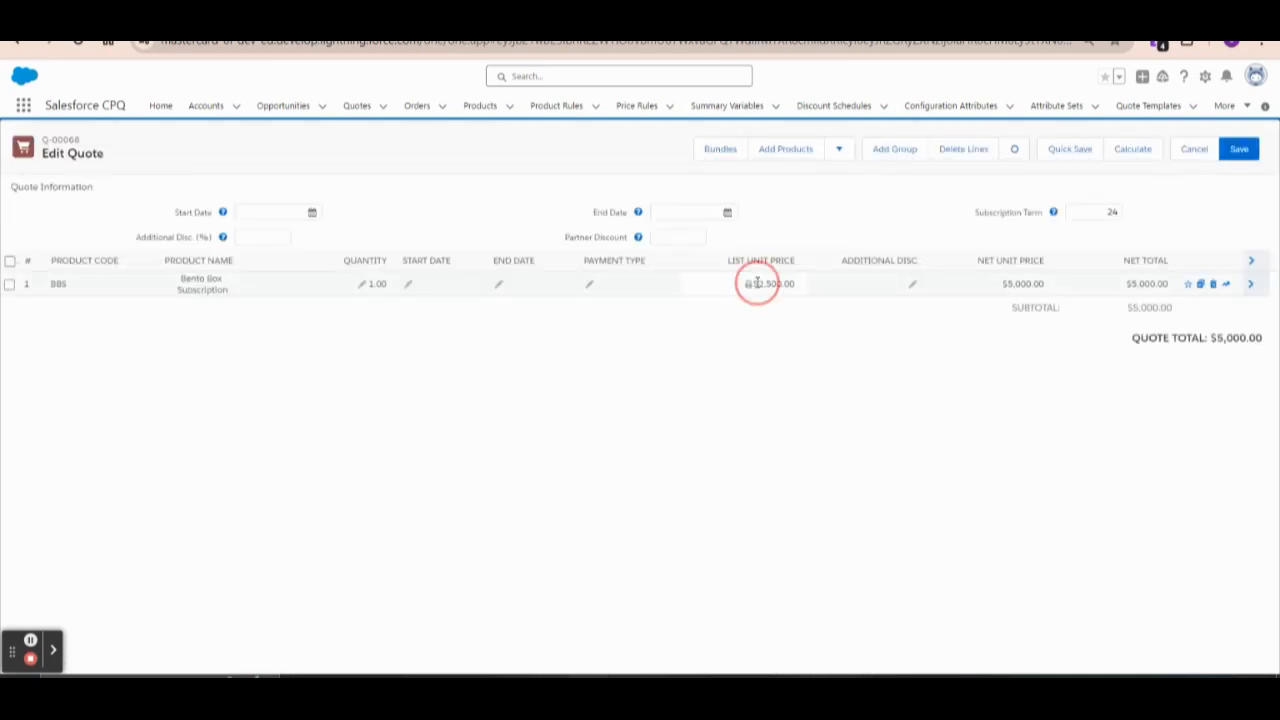
{"action": "left_click", "coordinate": [796, 284]}
{"action": "left_click", "coordinate": [766, 285]}
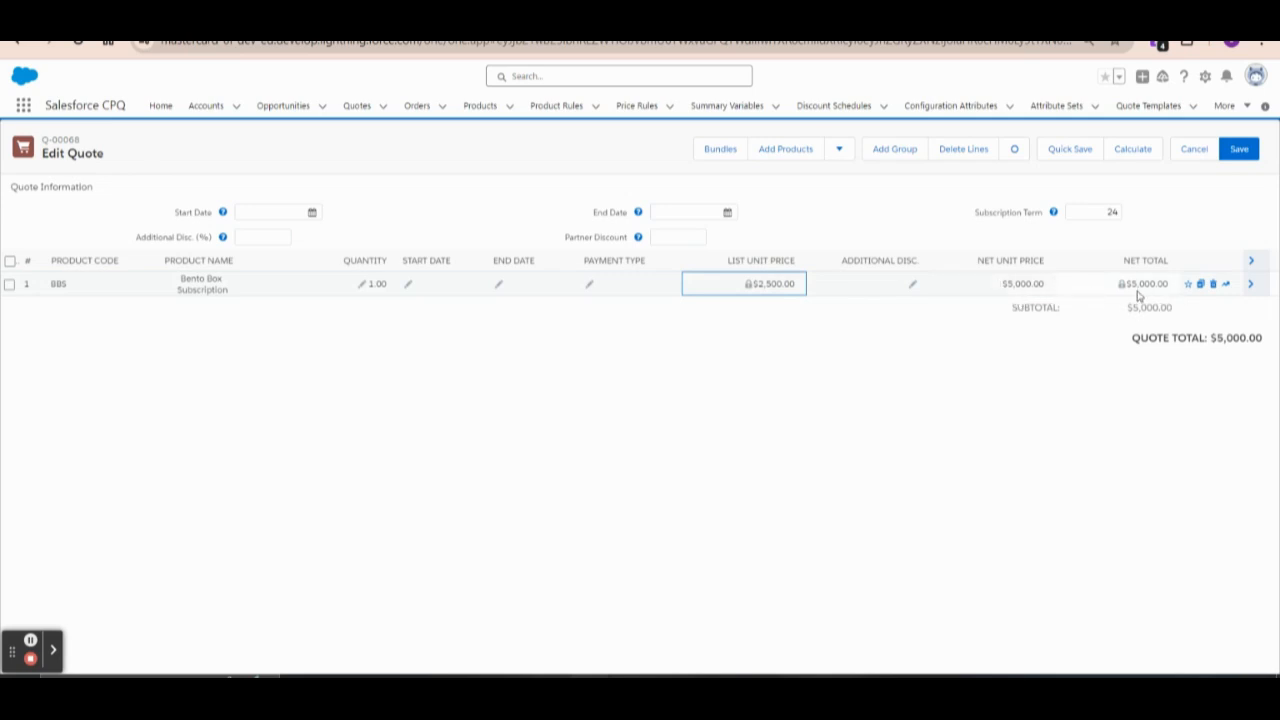
{"action": "double_click", "coordinate": [1100, 213]}
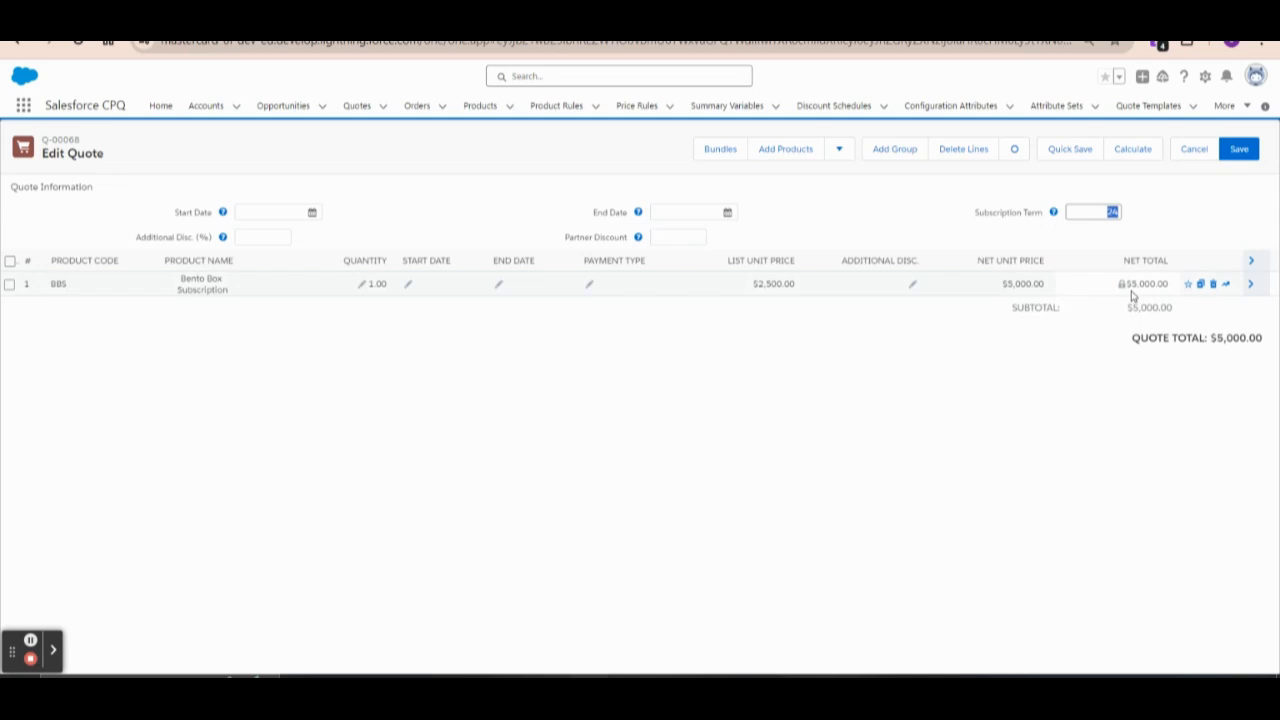
- Set the Bento Box Subscription line's quantity to 2 and recalculate the quote
{"action": "left_click", "coordinate": [363, 290]}
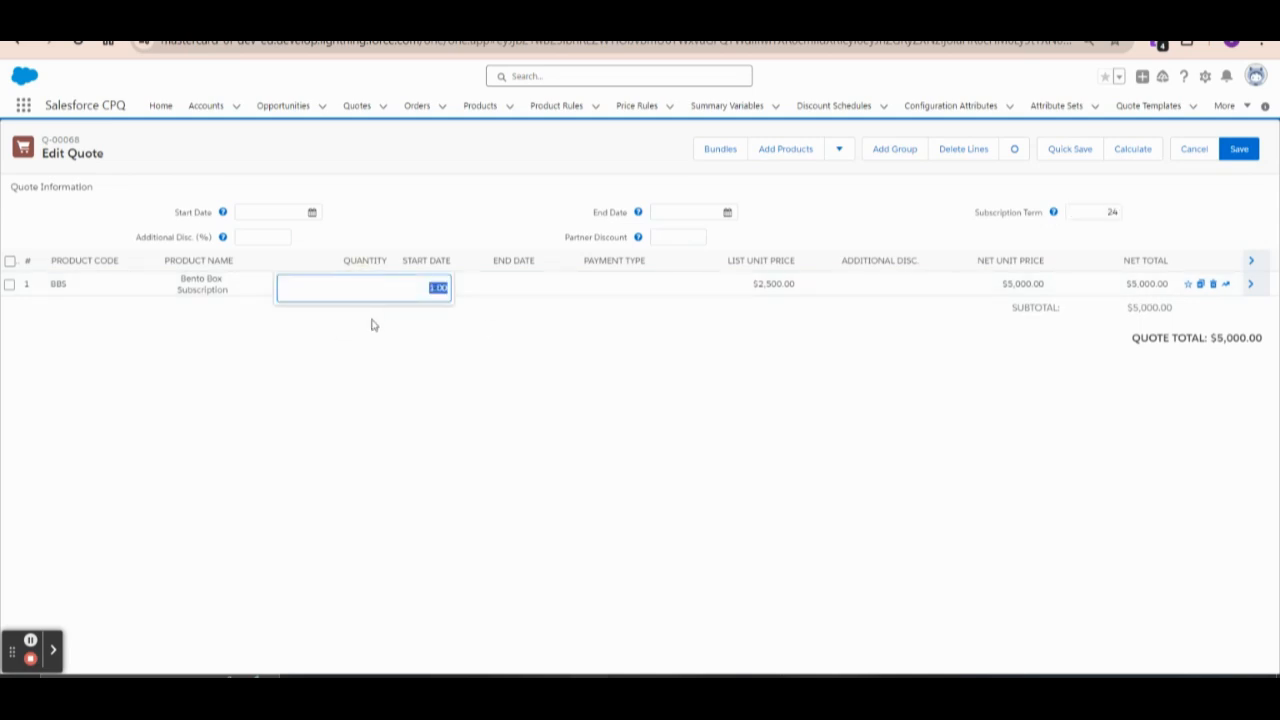
{"action": "type", "text": "2"}
{"action": "left_click", "coordinate": [395, 396]}
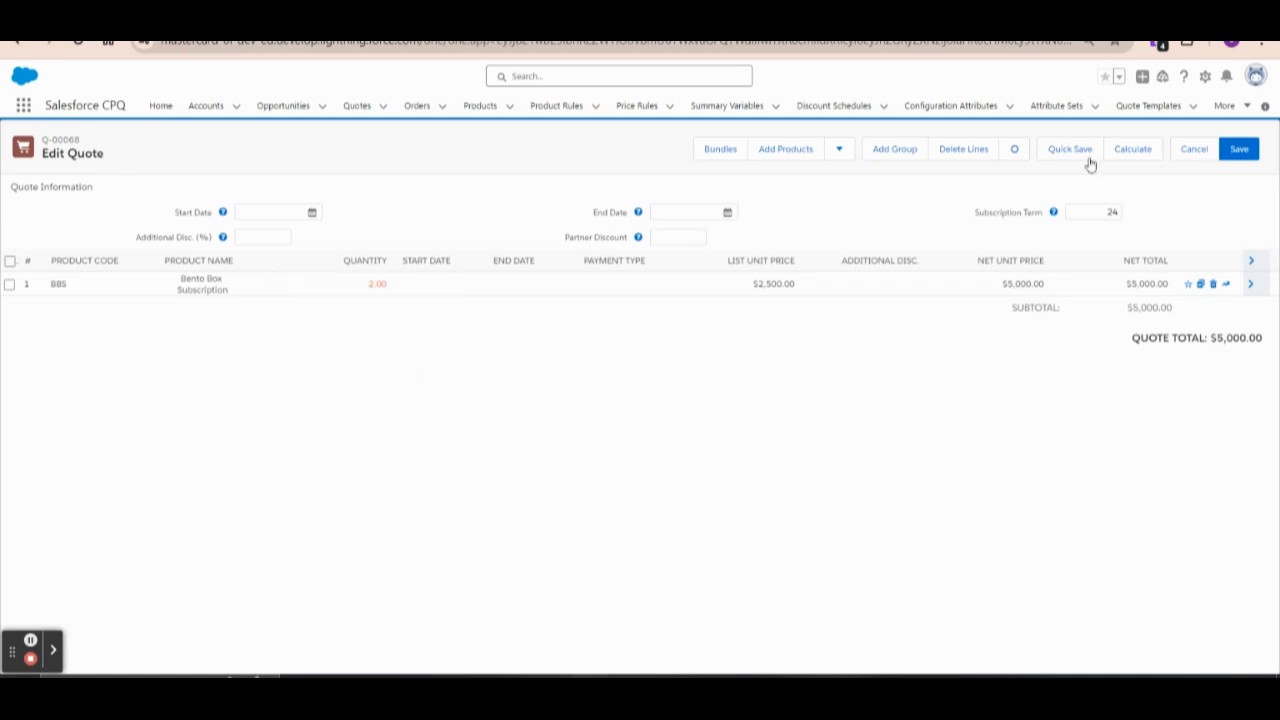
{"action": "left_click", "coordinate": [1131, 149]}
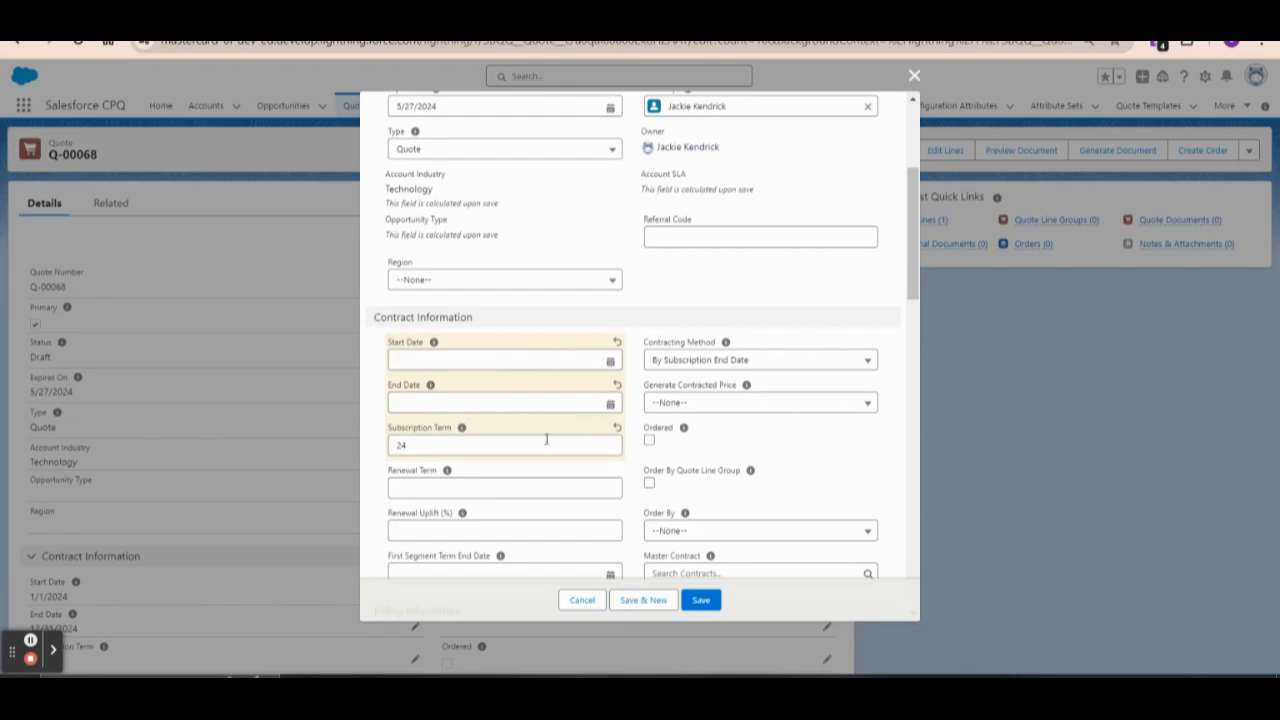
- Clear the Subscription Term in the quote's edit form and set the Start Date to 1/1/2024
{"action": "double_click", "coordinate": [398, 445]}
{"action": "key", "text": "BackSpace"}
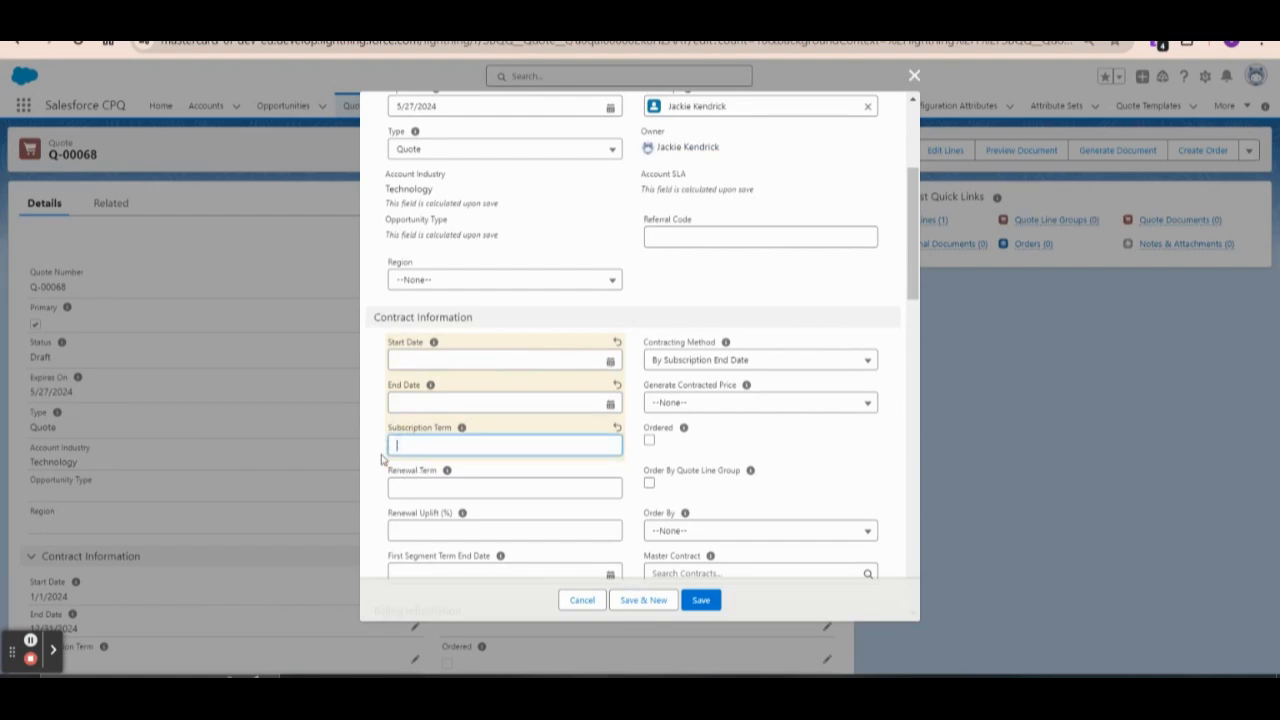
{"action": "left_click", "coordinate": [612, 361]}
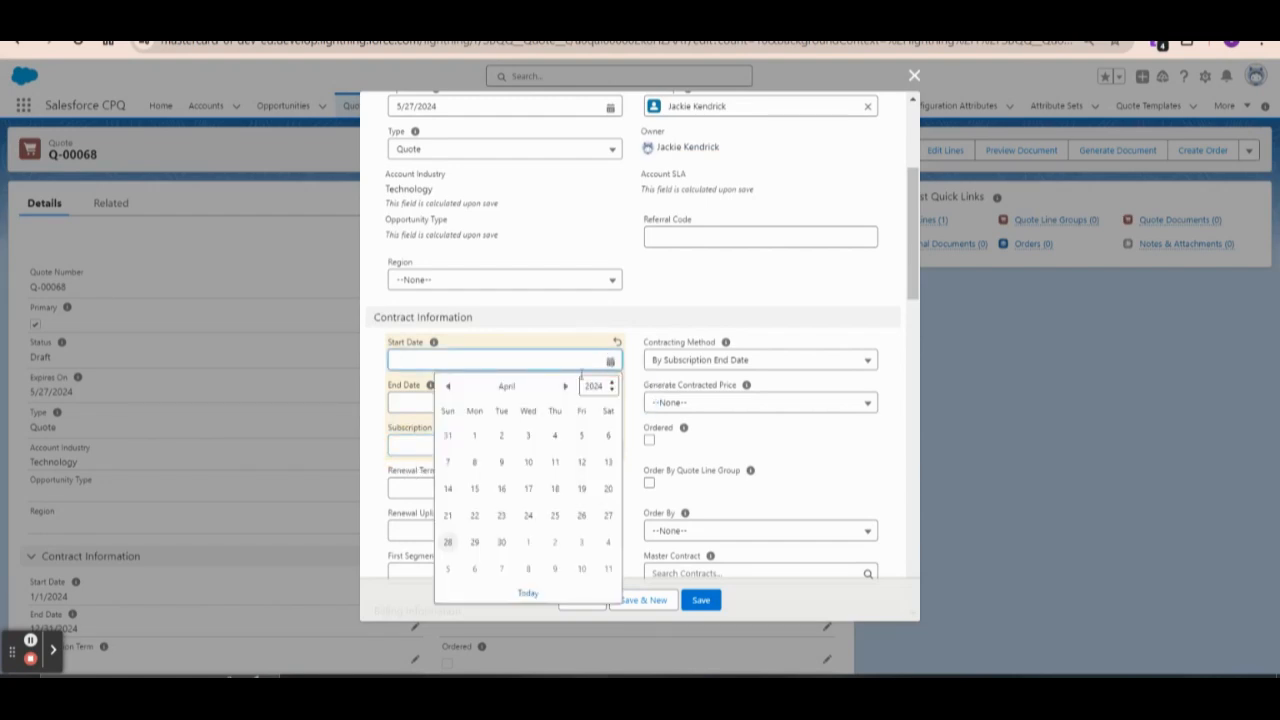
{"action": "left_click", "coordinate": [448, 386]}
{"action": "left_click", "coordinate": [448, 386]}
{"action": "left_click", "coordinate": [448, 386]}
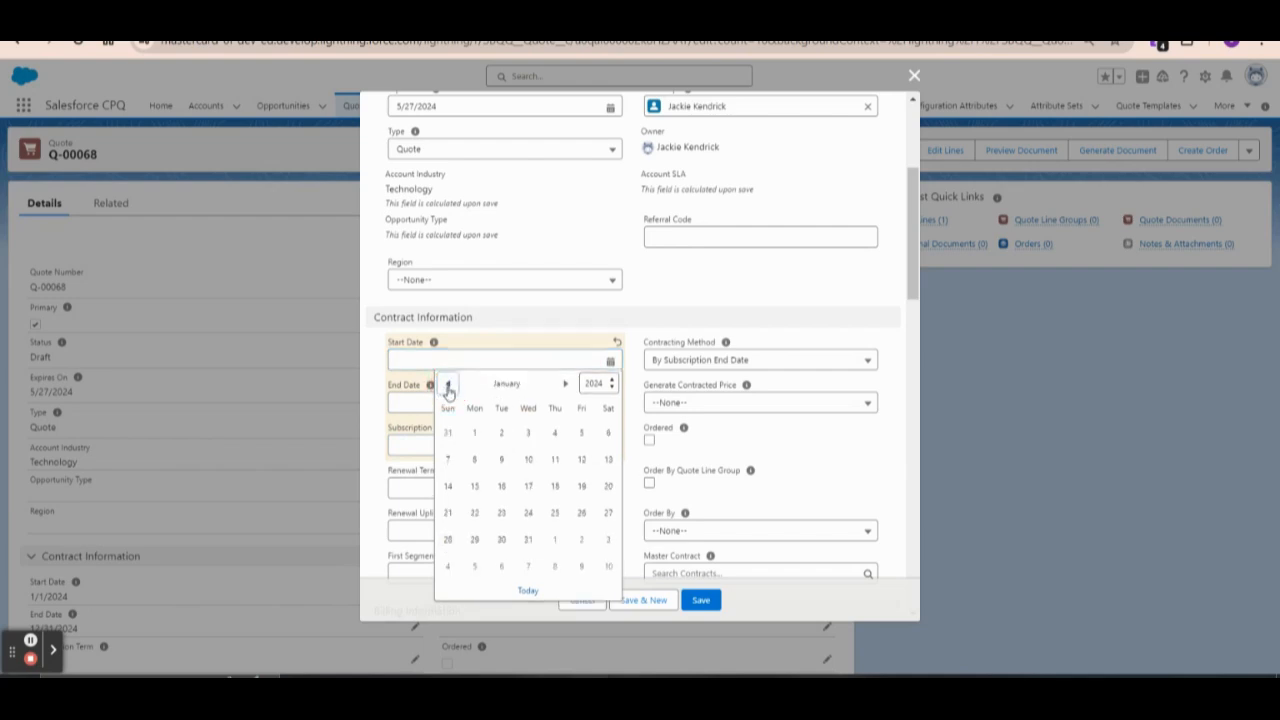
{"action": "left_click", "coordinate": [474, 433]}
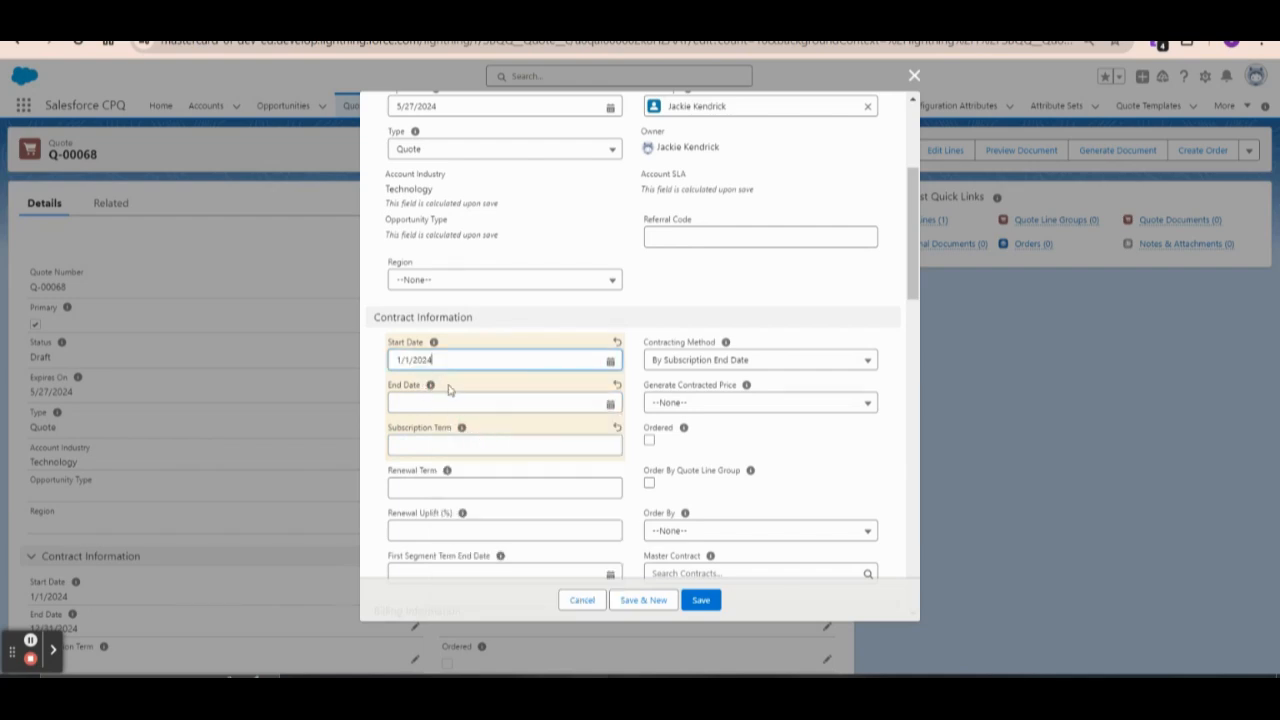
- Set the quote's End Date to 12/31/2025 and save the quote
{"action": "left_click", "coordinate": [611, 402]}
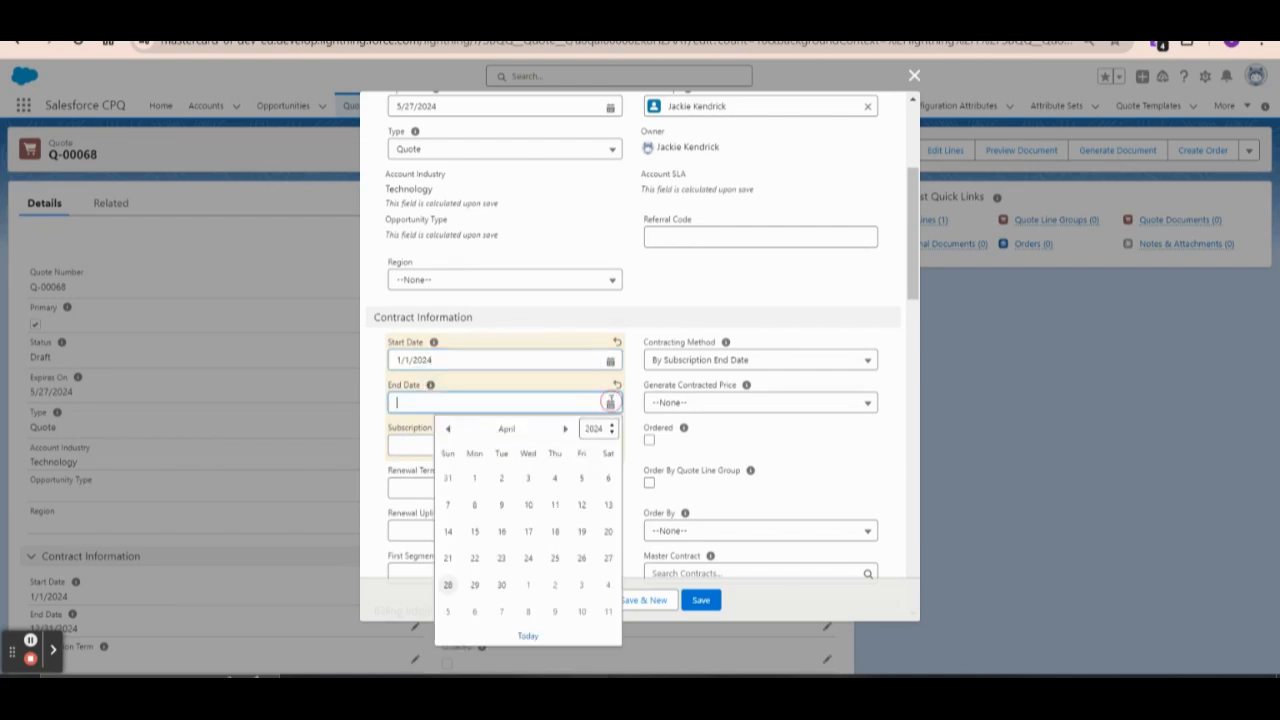
{"action": "left_click", "coordinate": [448, 428]}
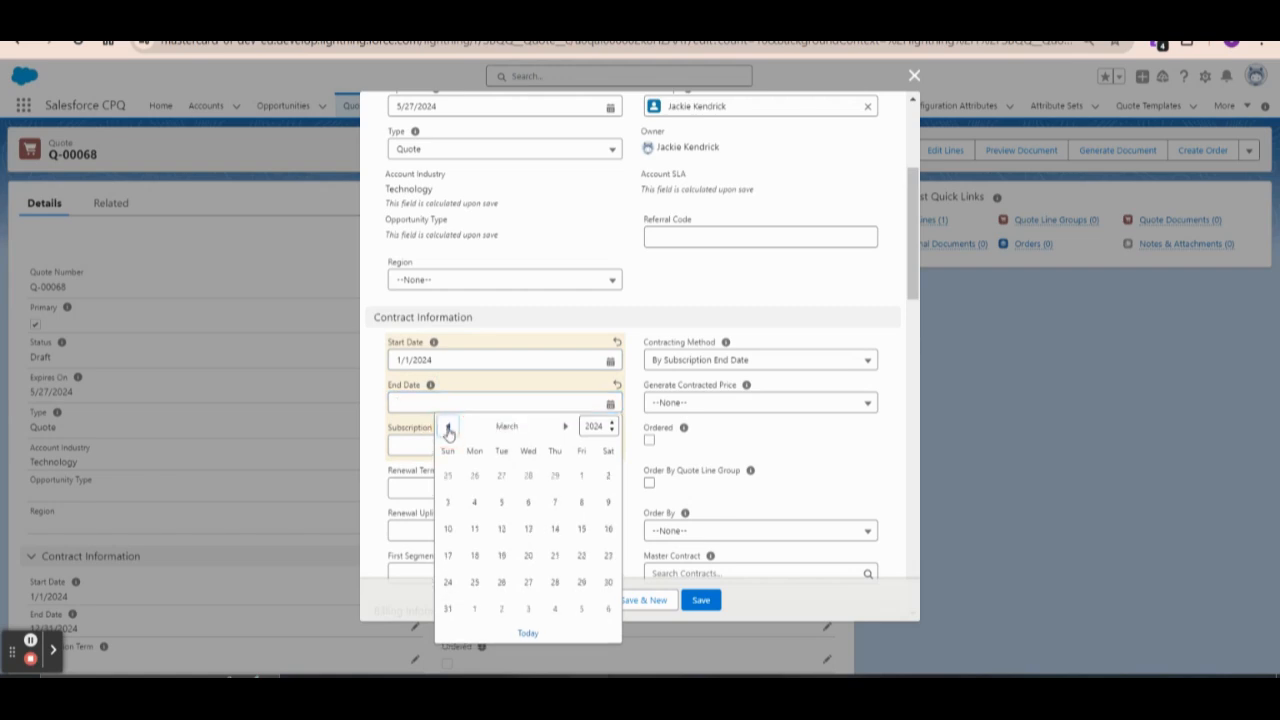
{"action": "left_click", "coordinate": [448, 428]}
{"action": "left_click", "coordinate": [448, 428]}
{"action": "left_click", "coordinate": [448, 428]}
{"action": "left_click", "coordinate": [565, 426]}
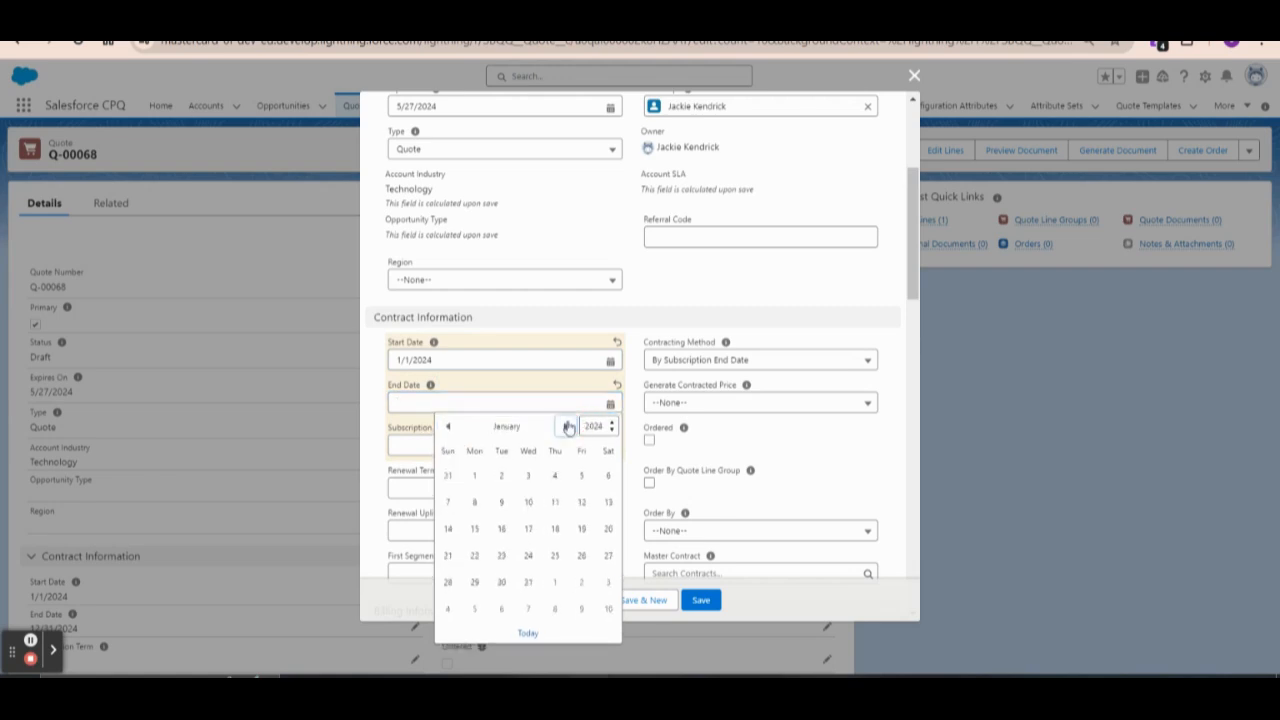
{"action": "left_click", "coordinate": [448, 476]}
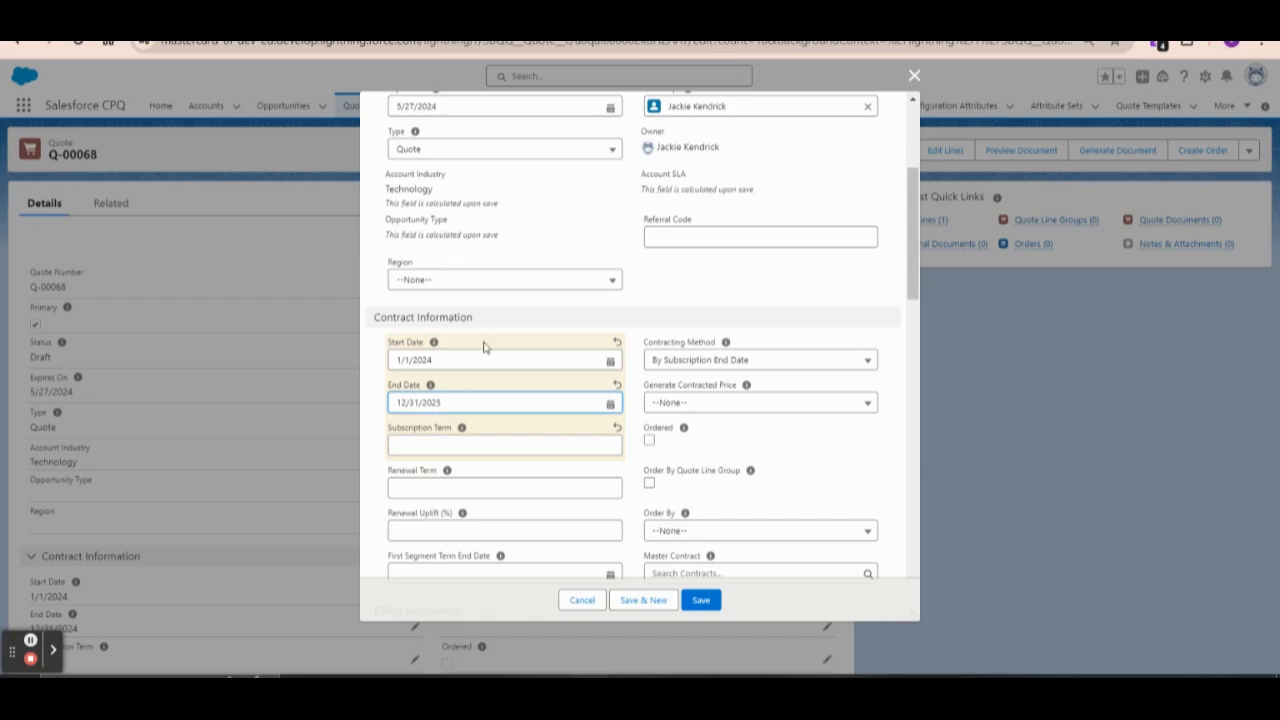
{"action": "left_click", "coordinate": [701, 601]}
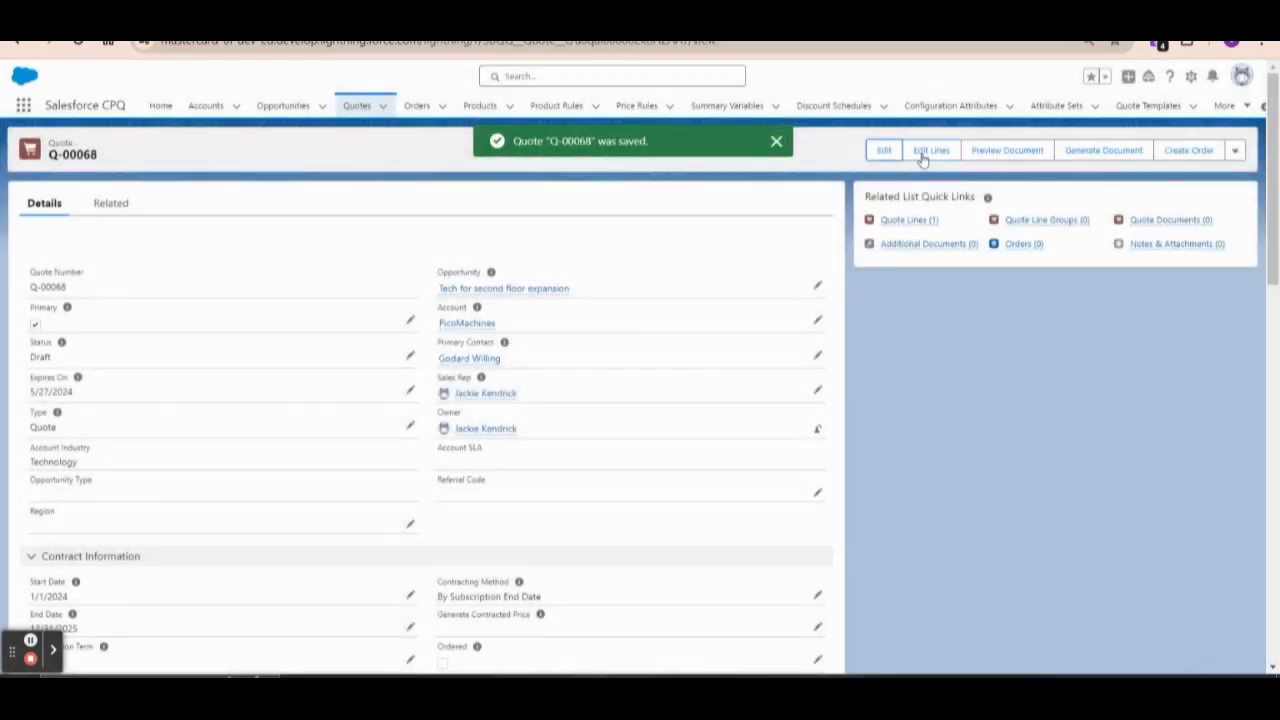
- Open the quote's line editor and check the line's net total and the Subscription Term field
{"action": "left_click", "coordinate": [924, 155]}
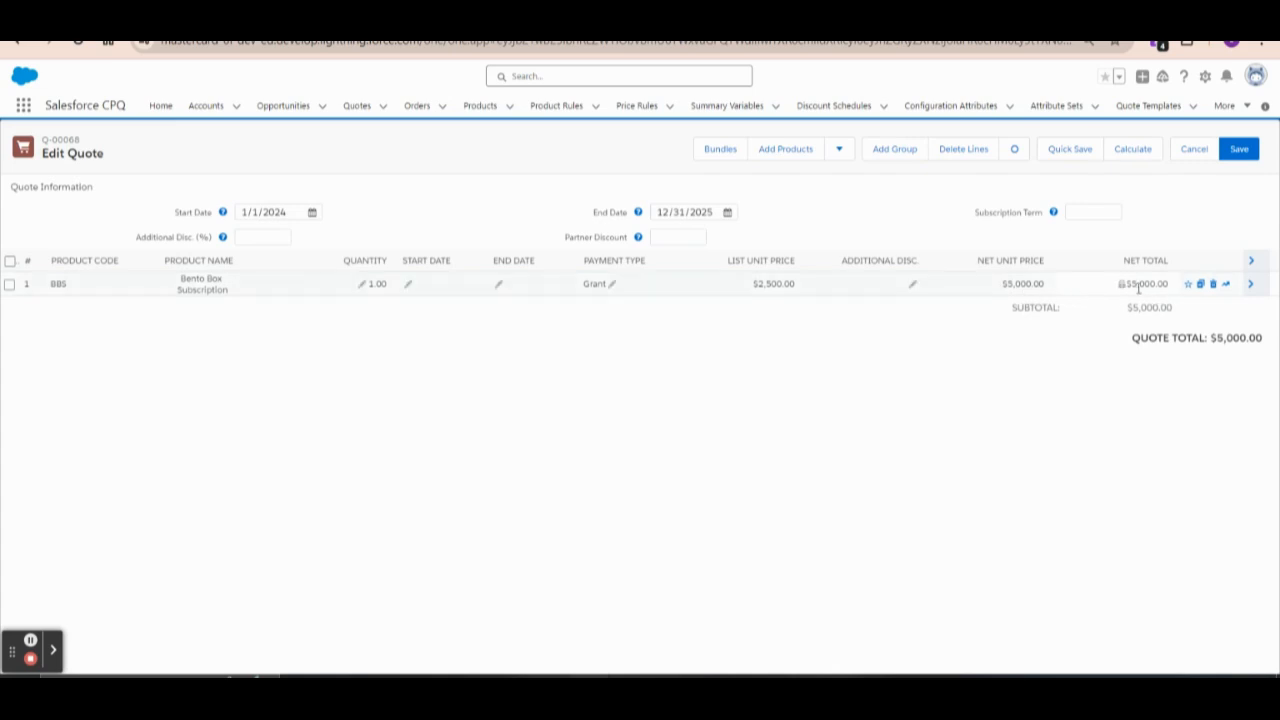
{"action": "left_click", "coordinate": [1074, 212]}
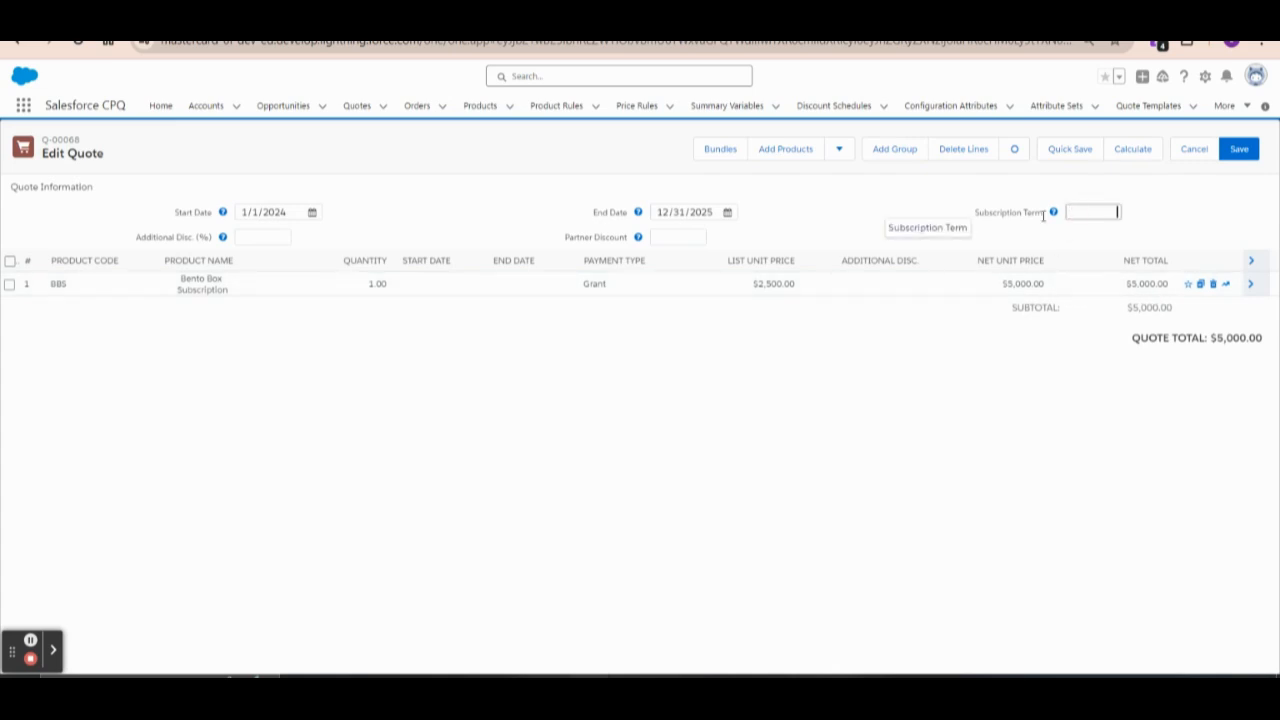
{"action": "left_click", "coordinate": [971, 217]}
{"action": "left_click_drag", "start_coordinate": [976, 213], "coordinate": [1043, 213]}
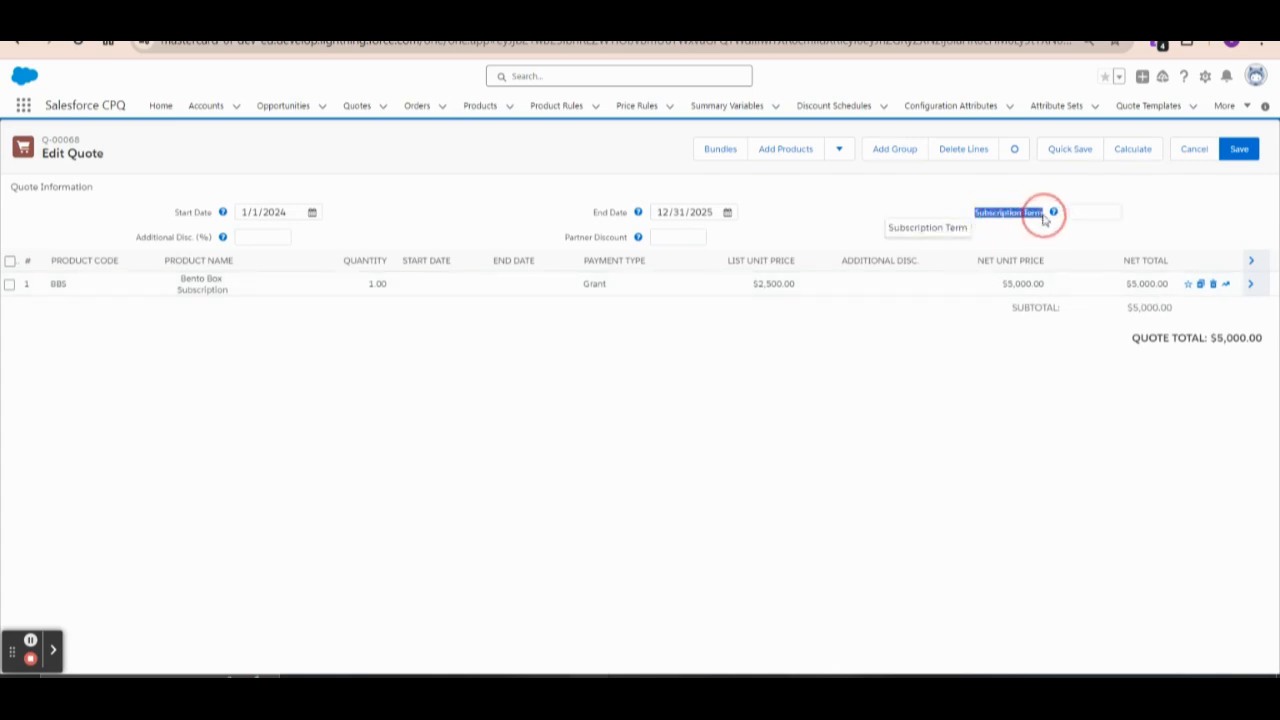
- Set the End Date in the line editor to 12/31/2024 and recalculate the quote
{"action": "left_click", "coordinate": [729, 213]}
{"action": "left_click", "coordinate": [729, 212]}
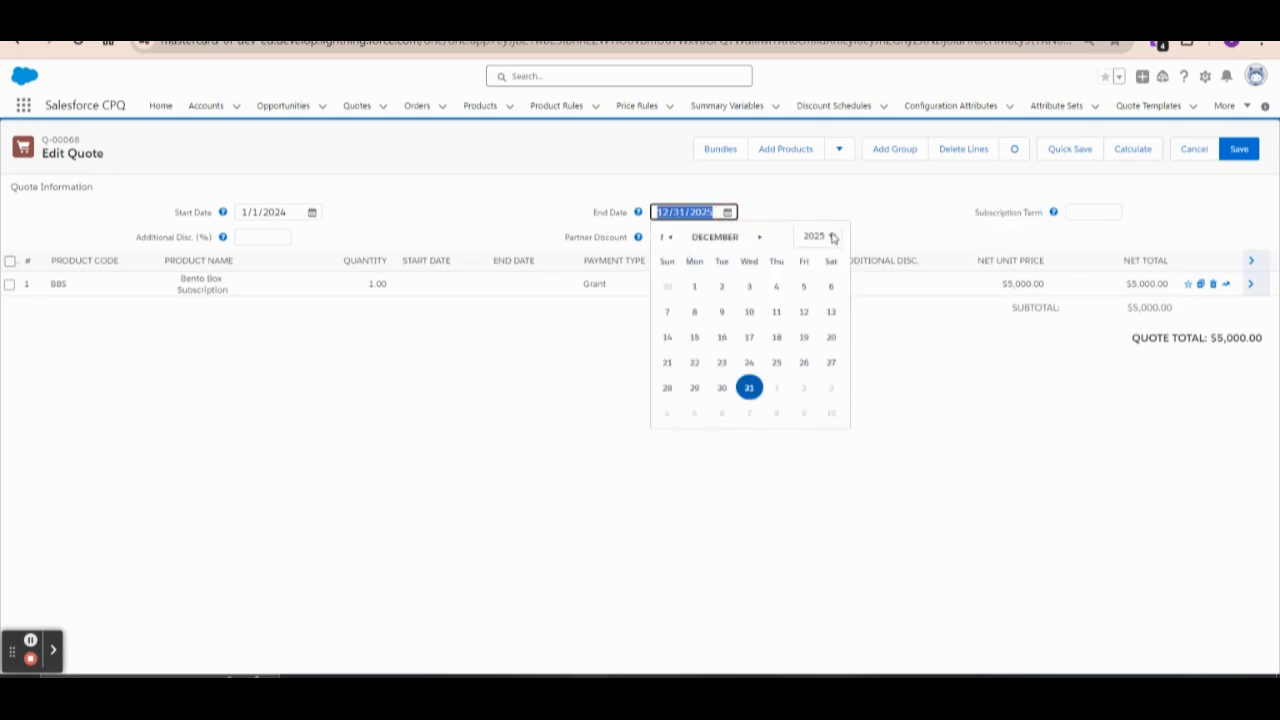
{"action": "left_click", "coordinate": [831, 236]}
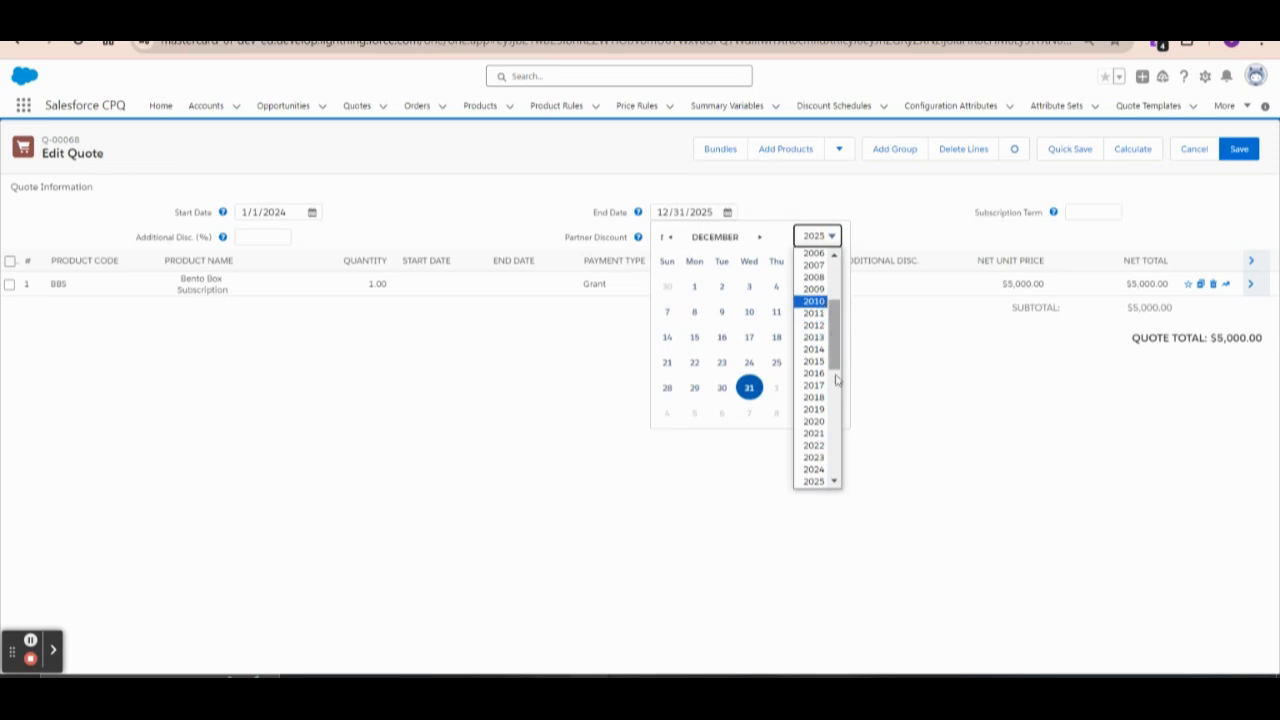
{"action": "left_click", "coordinate": [814, 474]}
{"action": "left_click", "coordinate": [808, 204]}
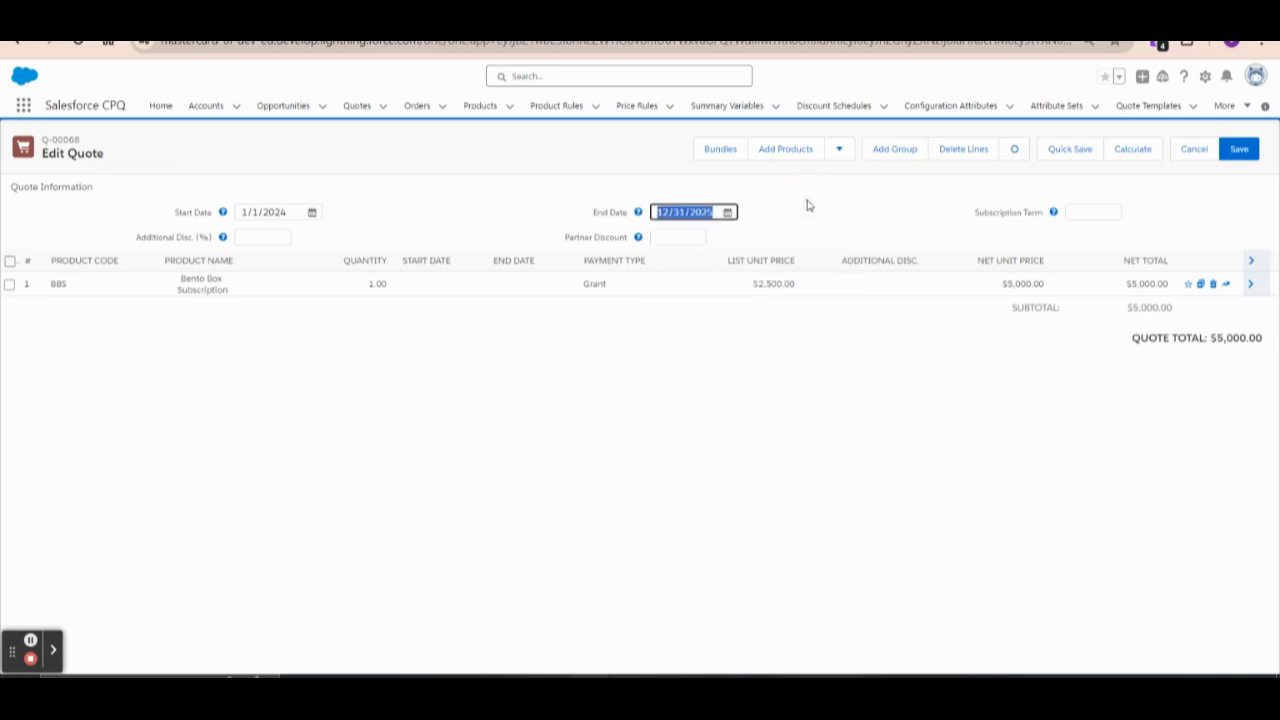
{"action": "left_click", "coordinate": [701, 214]}
{"action": "left_click", "coordinate": [713, 212]}
{"action": "left_click", "coordinate": [713, 213]}
{"action": "left_click", "coordinate": [1130, 152]}
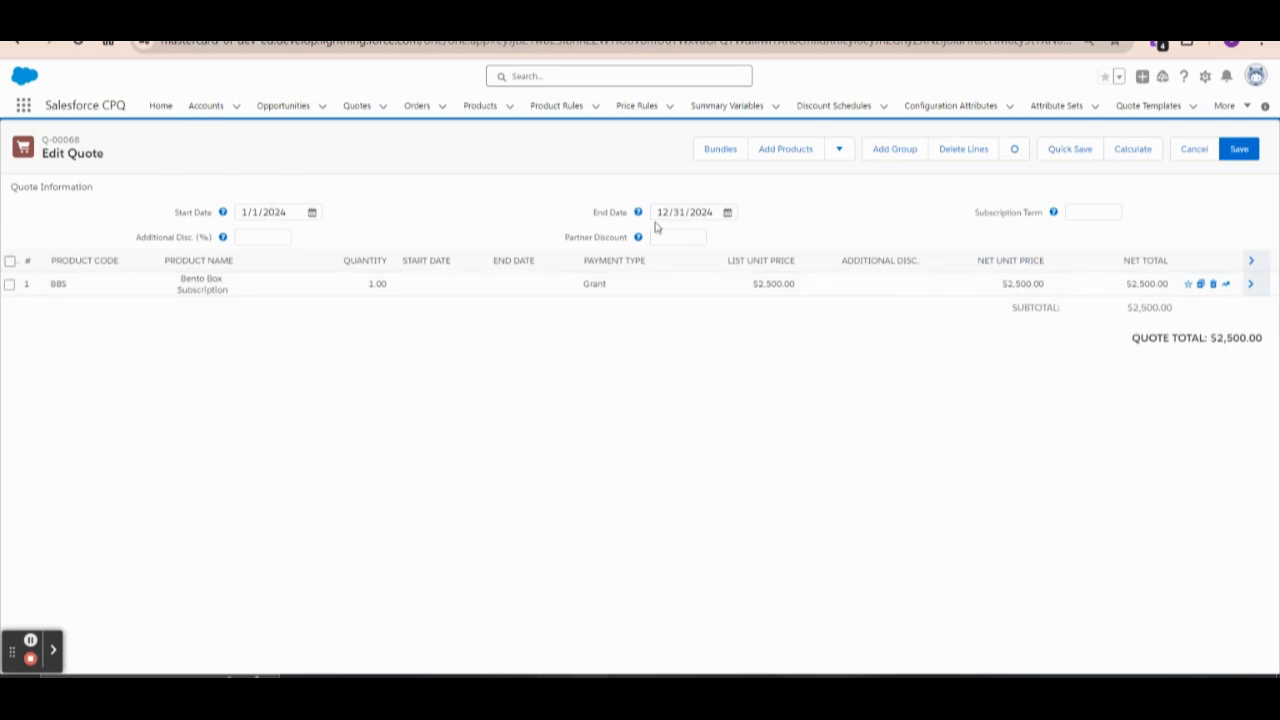
- Set the End Date in the line editor to 3/28/2025 and recalculate the quote
{"action": "left_click", "coordinate": [728, 213]}
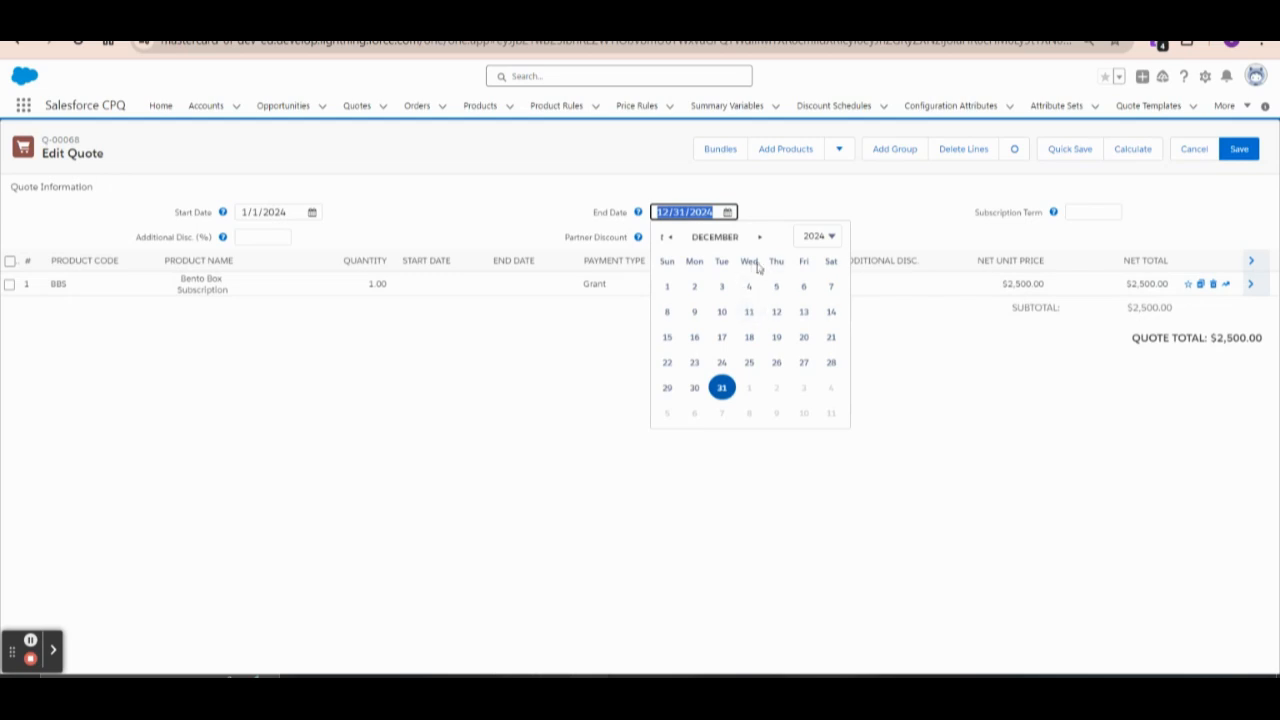
{"action": "left_click", "coordinate": [760, 238]}
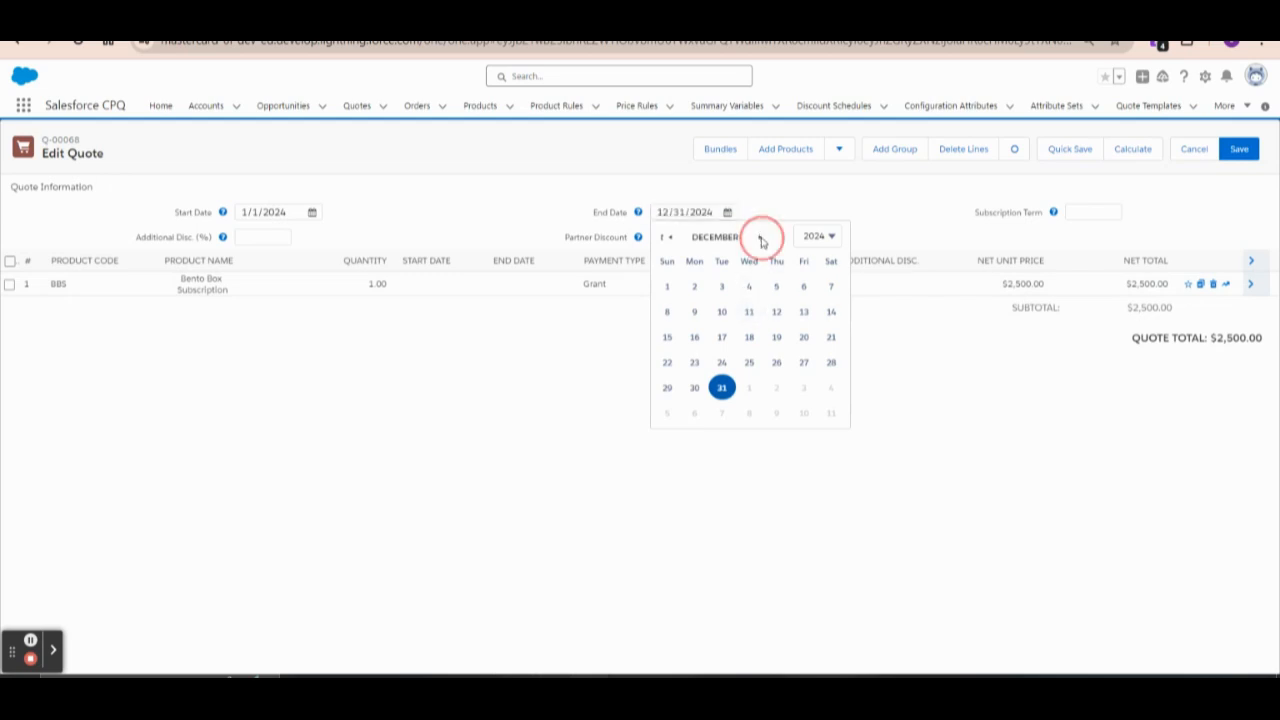
{"action": "left_click", "coordinate": [760, 238]}
{"action": "left_click", "coordinate": [760, 238]}
{"action": "left_click", "coordinate": [803, 388]}
{"action": "left_click", "coordinate": [839, 397]}
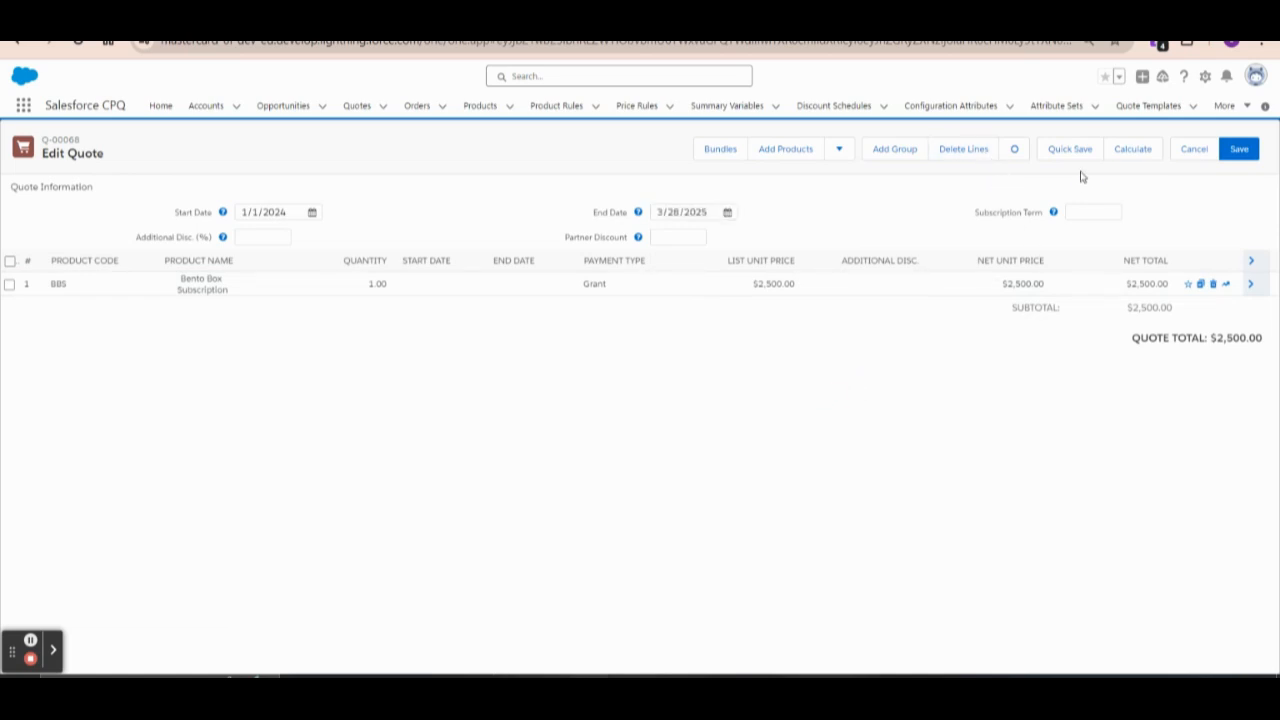
{"action": "left_click", "coordinate": [1120, 150]}
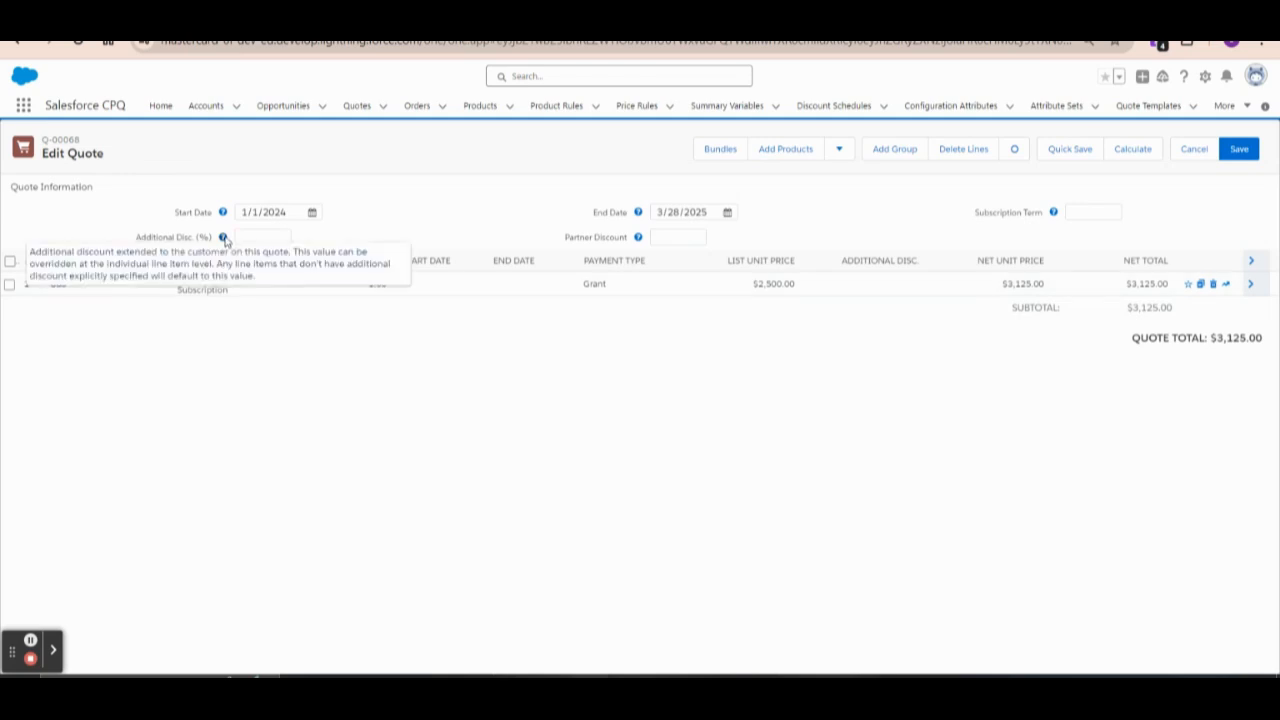
{"action": "left_click", "coordinate": [975, 213]}
{"action": "left_click_drag", "start_coordinate": [975, 213], "coordinate": [1043, 222]}
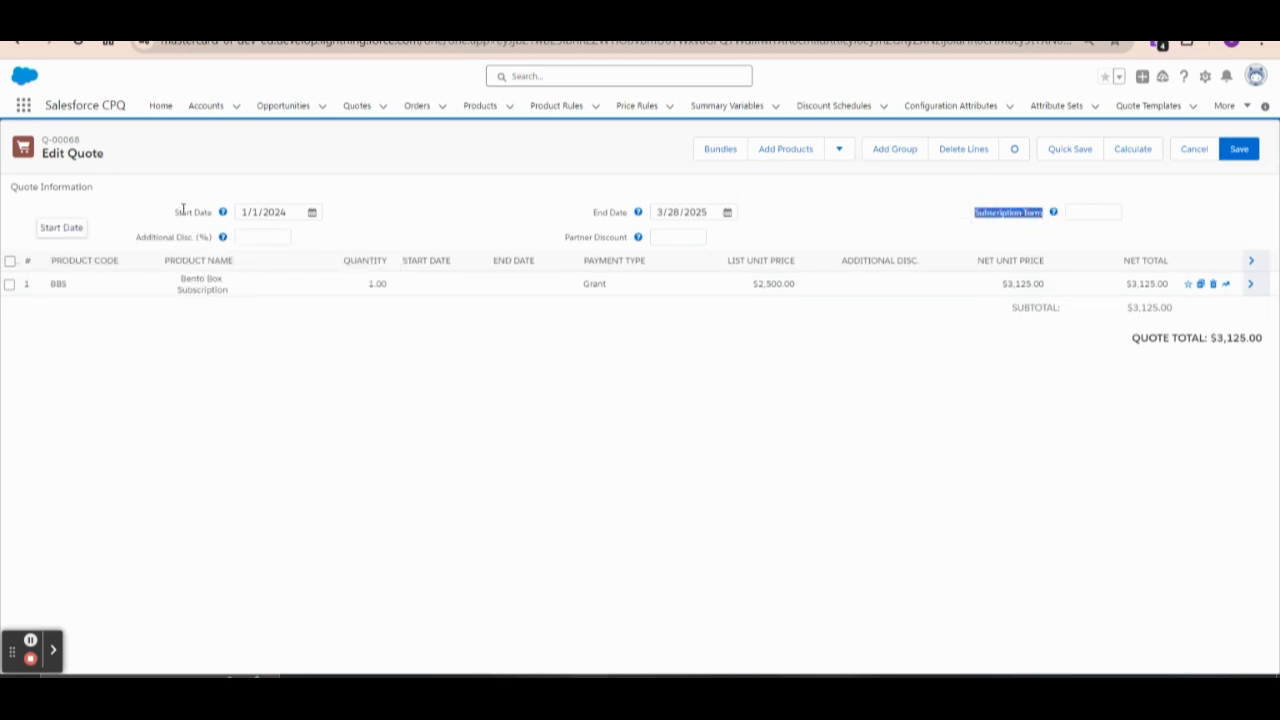